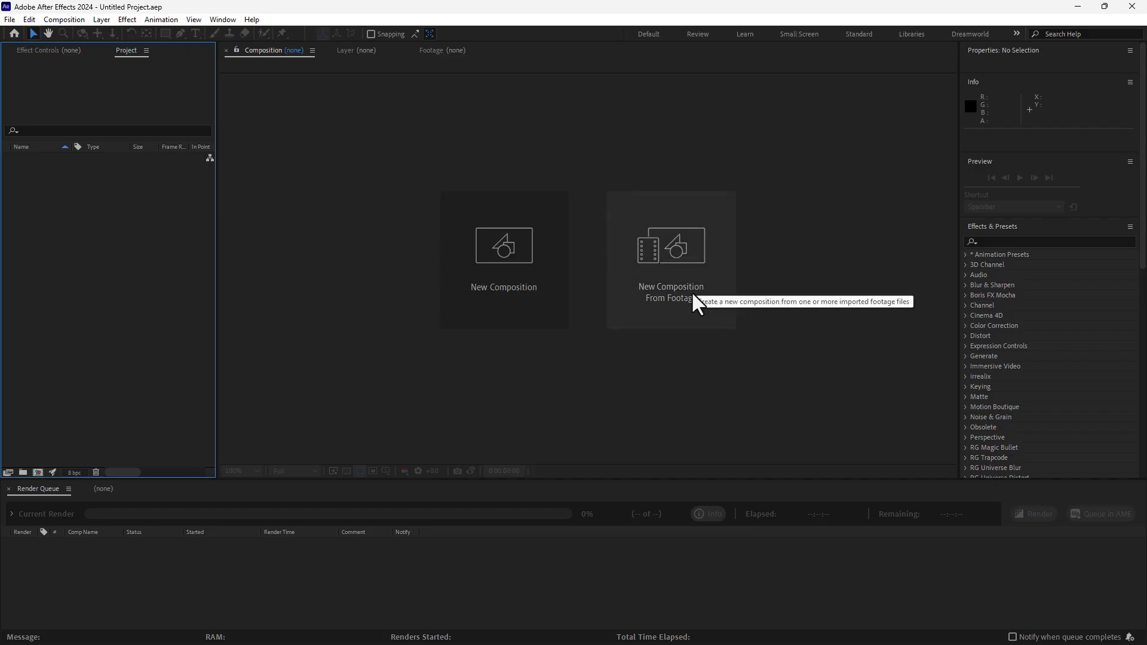
Create a new composition from video for camera tracking_2.mp4 in the Downloads Video folder
left_click(684, 279)
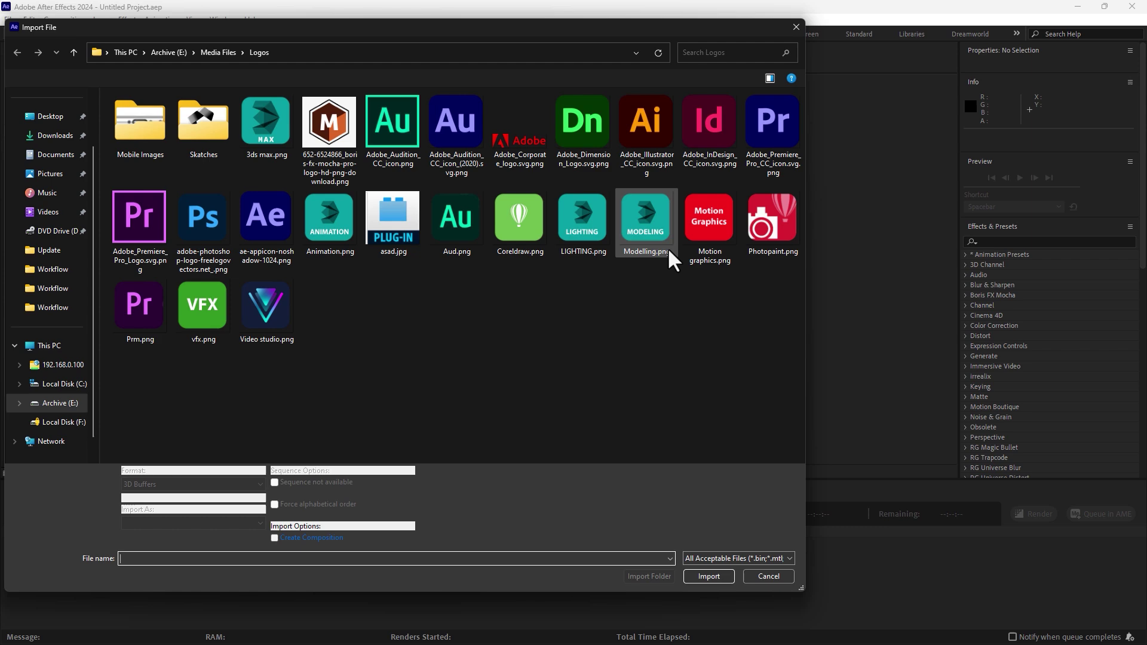
left_click(51, 136)
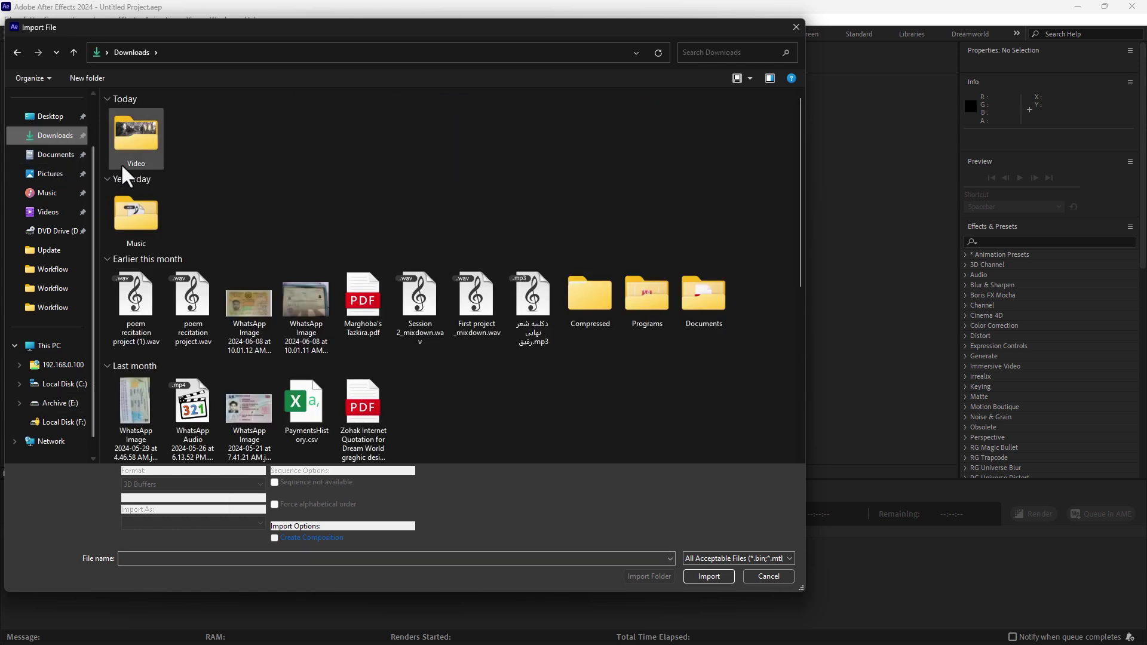
double_click(135, 149)
left_click(140, 153)
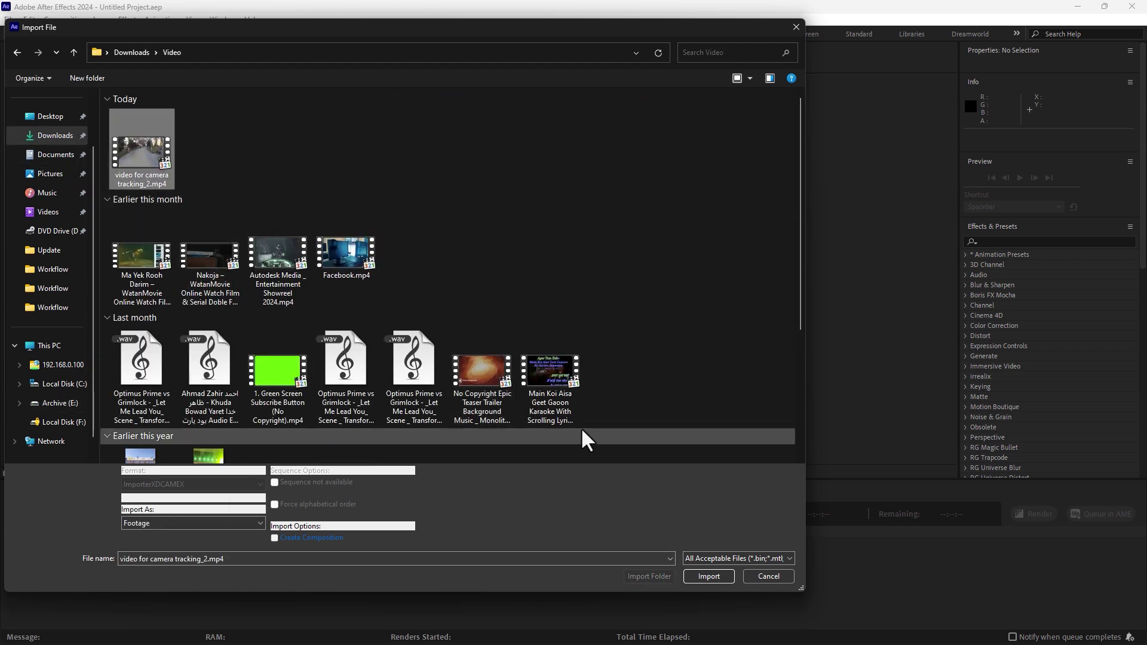
left_click(717, 578)
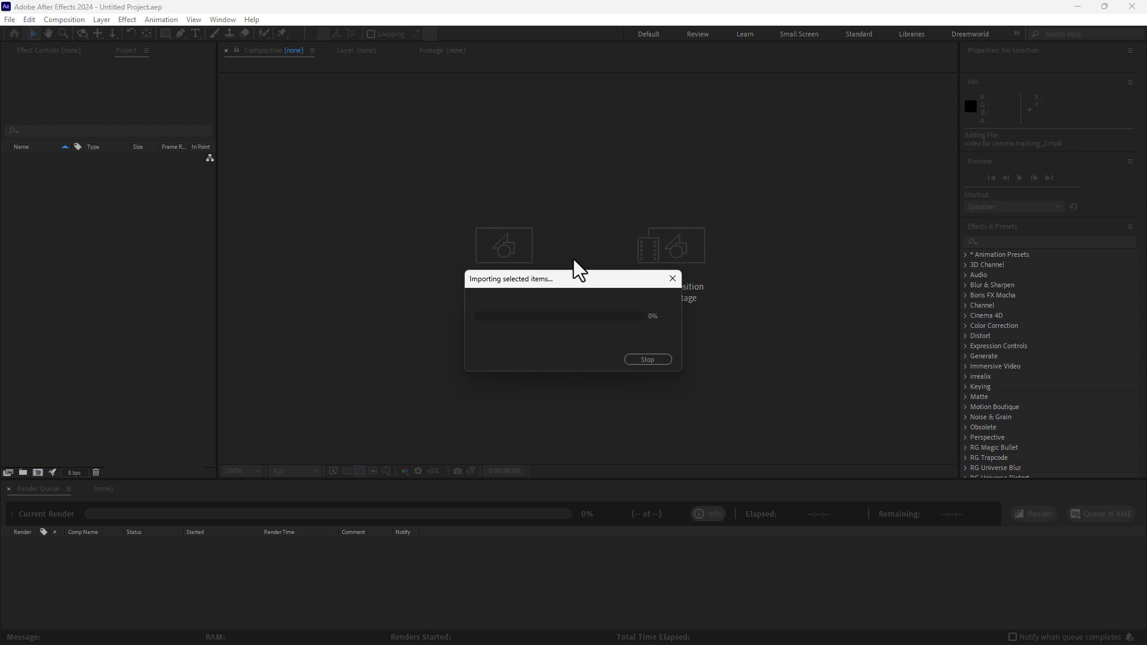
Trim the composition to a 0;00;09;28 work area
left_click_drag(436, 514, 775, 514)
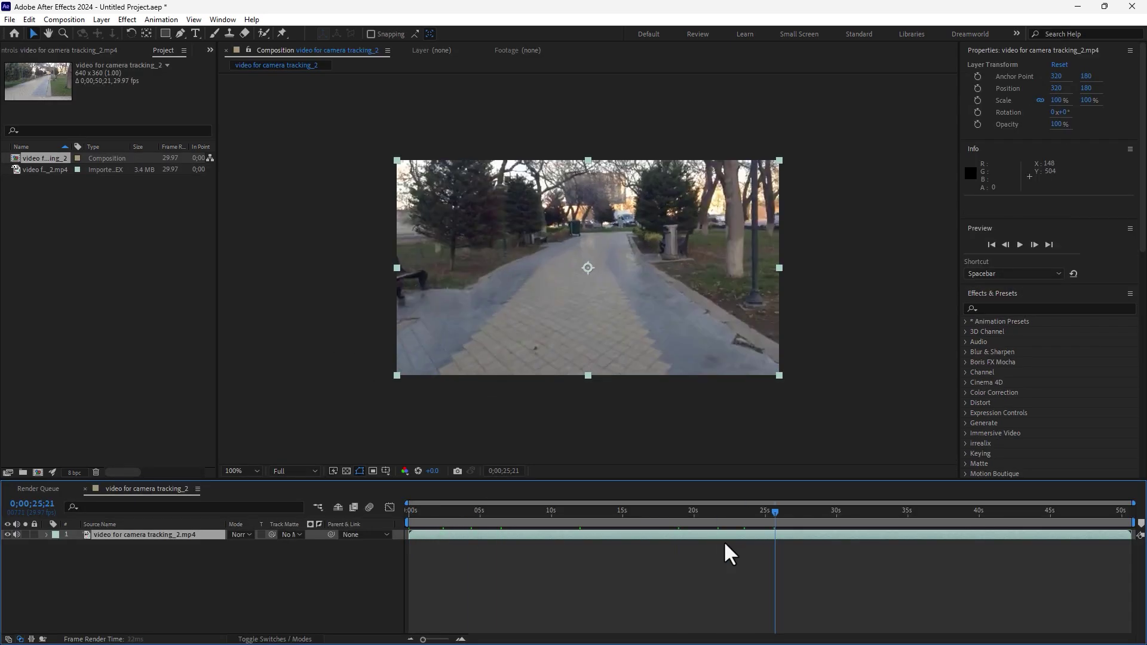
key("Home")
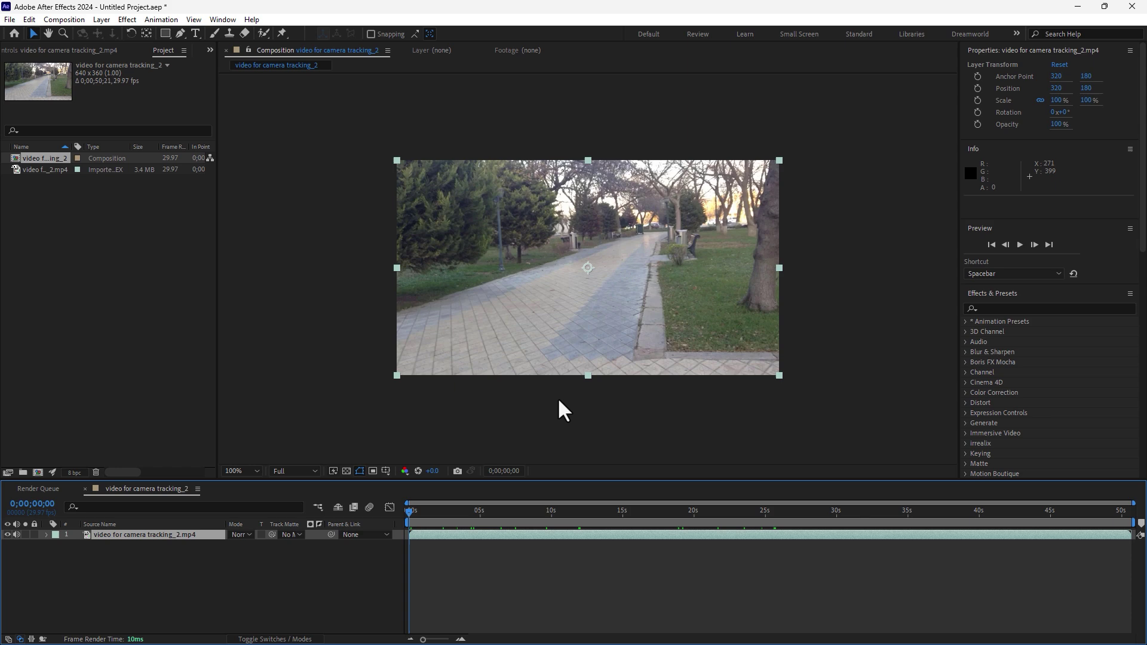
left_click_drag(545, 511, 551, 567)
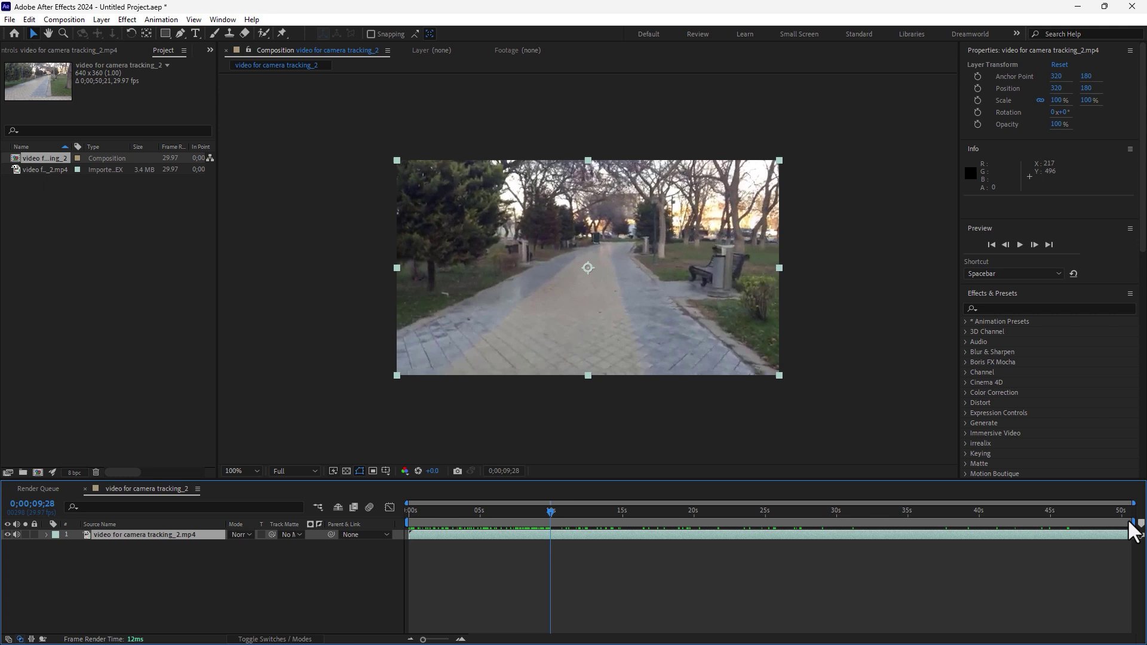
left_click_drag(1131, 524, 551, 556)
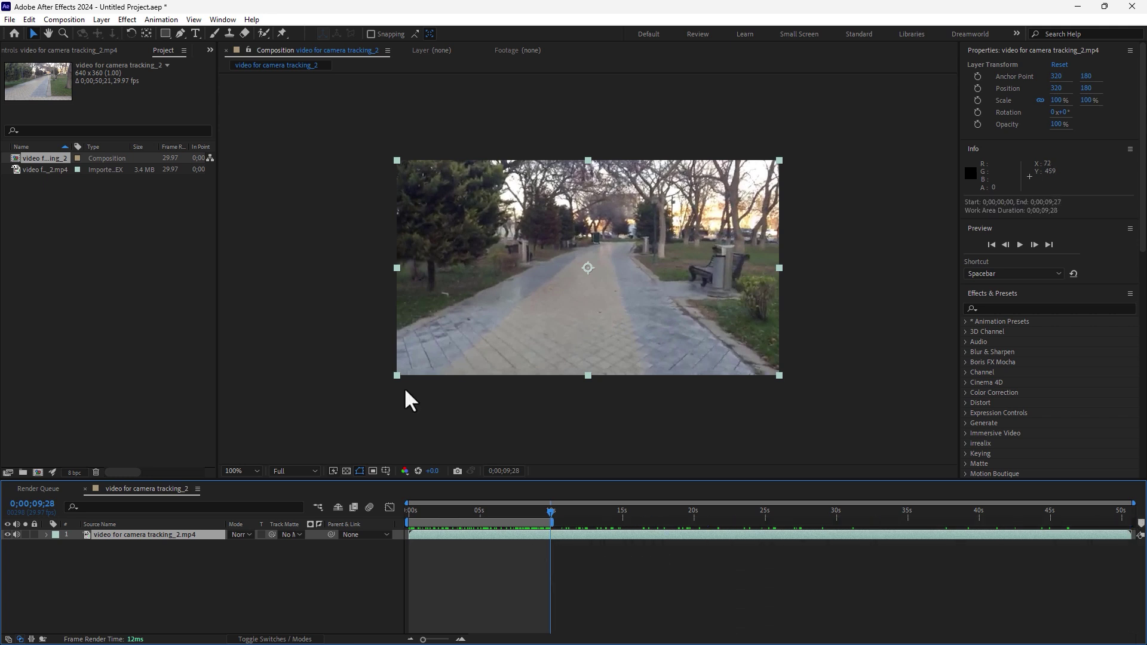
left_click(65, 19)
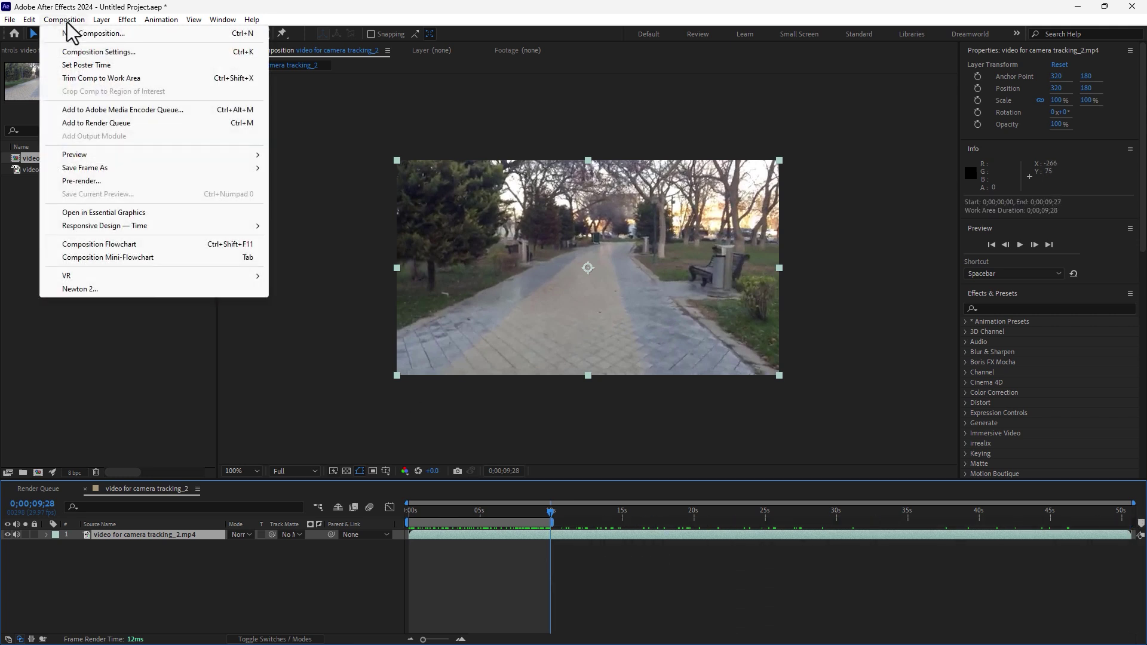
left_click(105, 79)
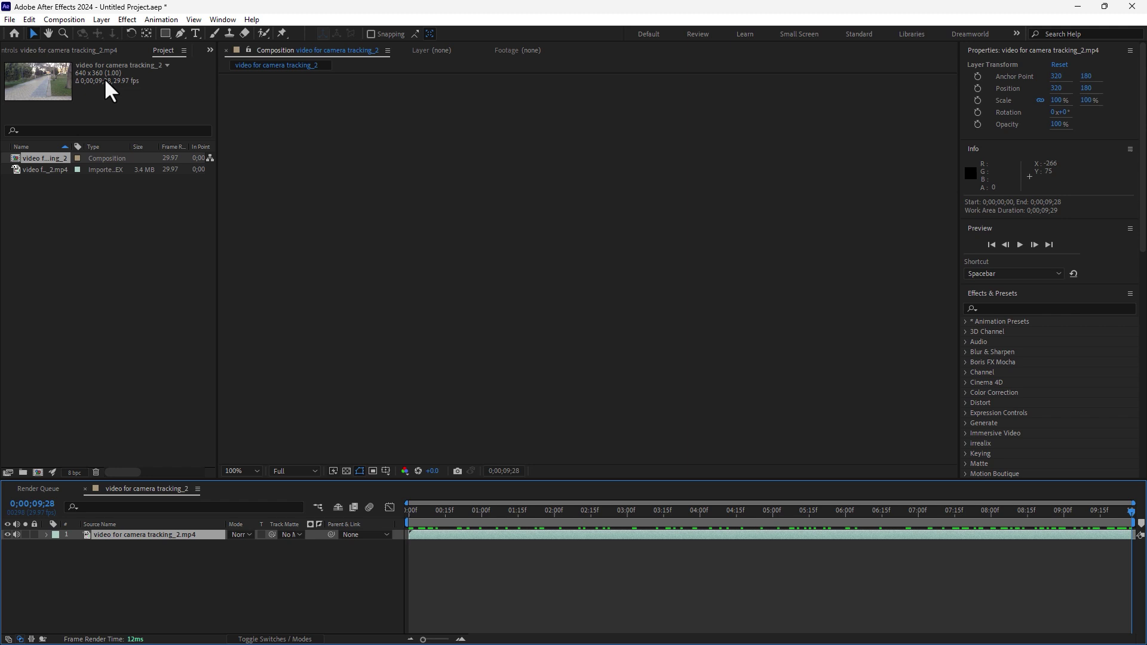
left_click_drag(652, 514, 437, 514)
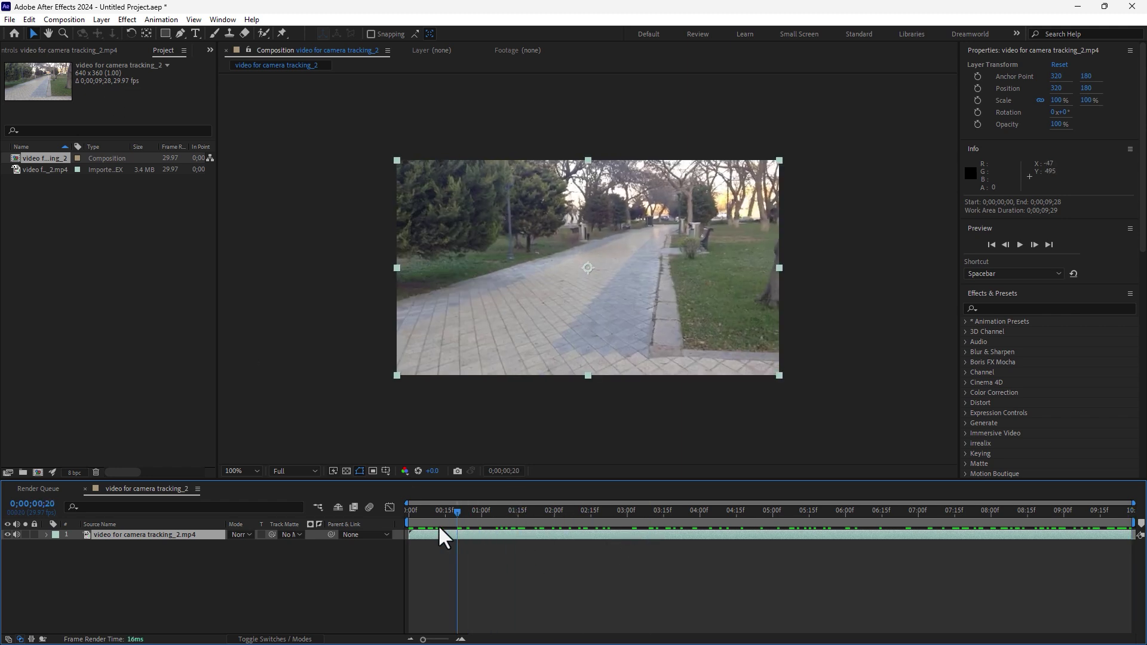
Pre-compose the walkway layer as 'Footage', moving all attributes into it
right_click(135, 536)
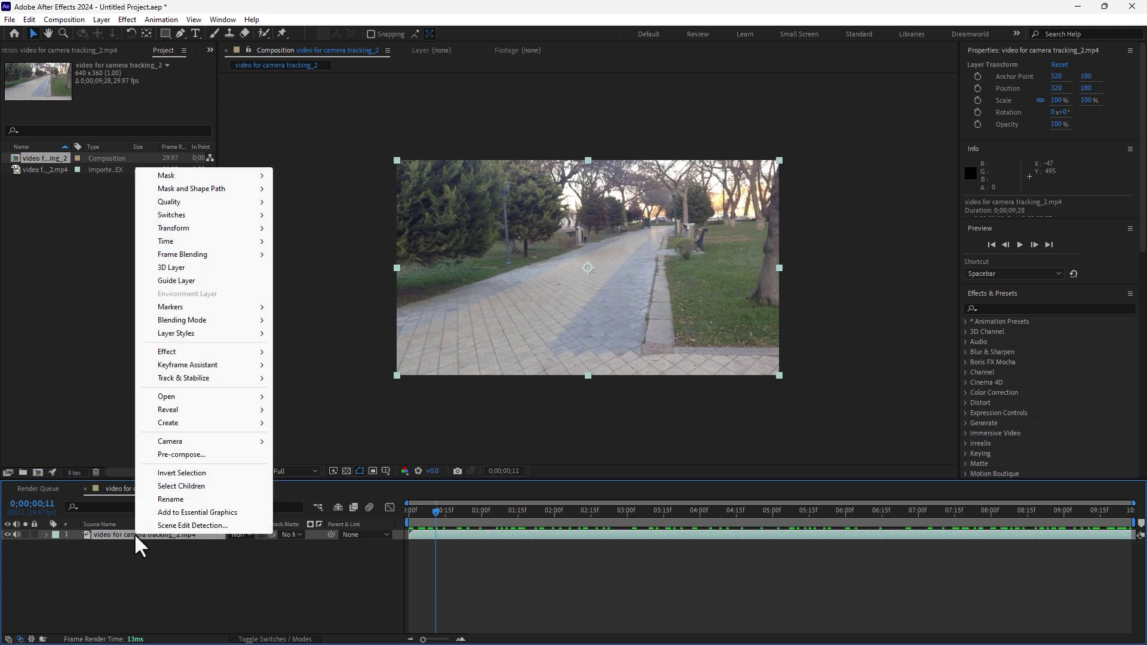
left_click(211, 455)
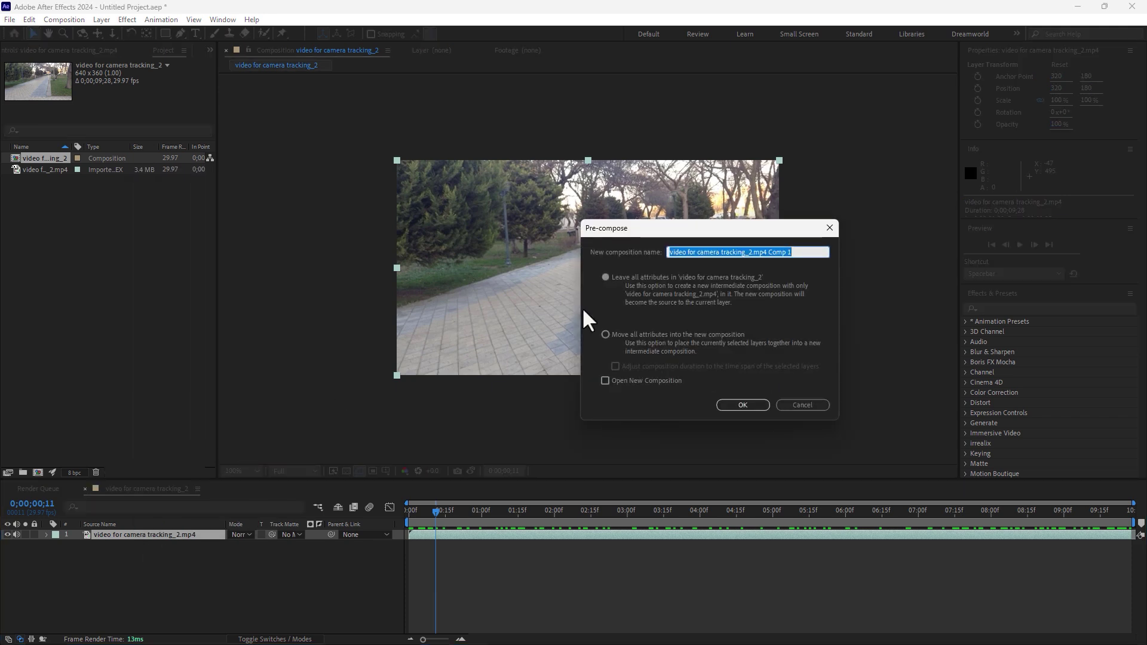
left_click(619, 334)
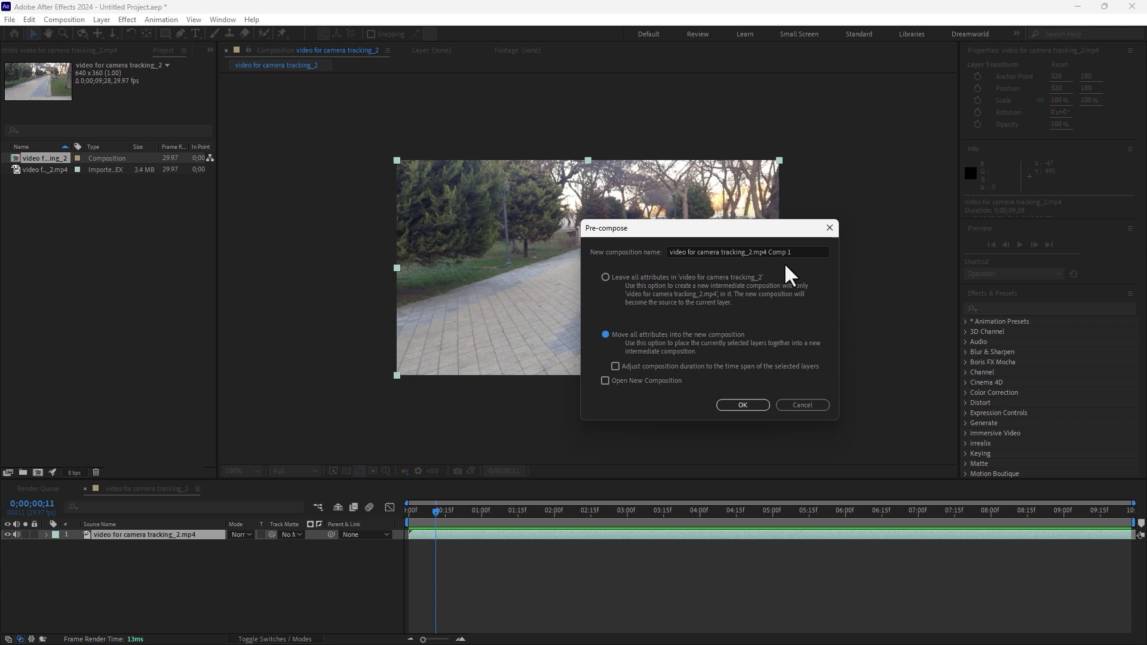
key("BackSpace")
type("Footage")
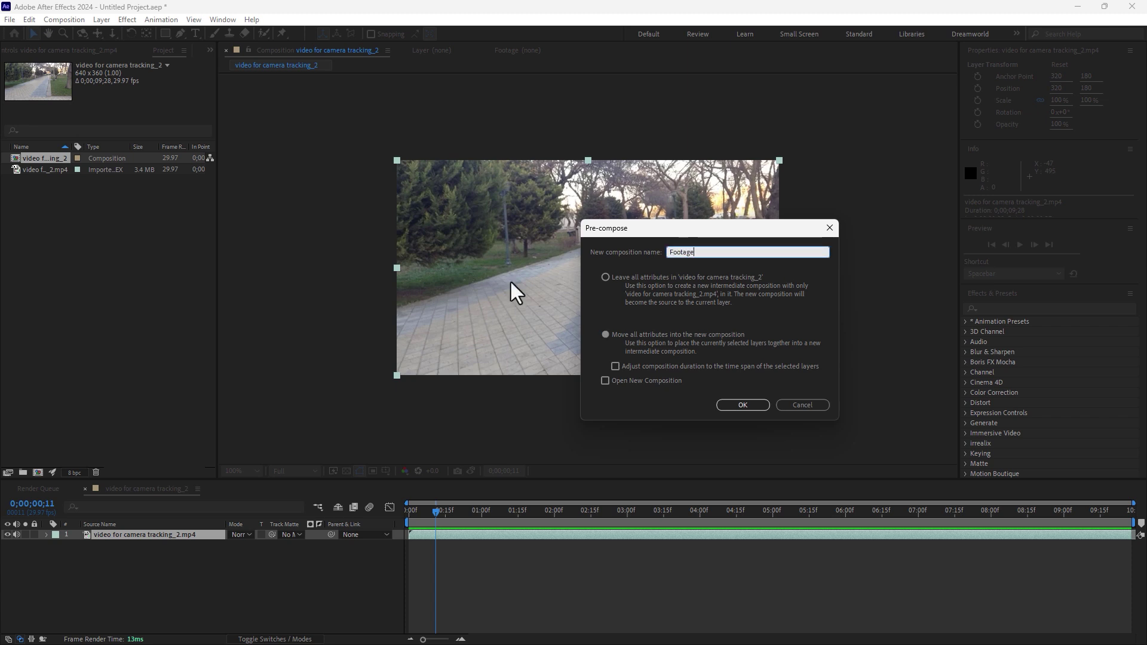
key("Return")
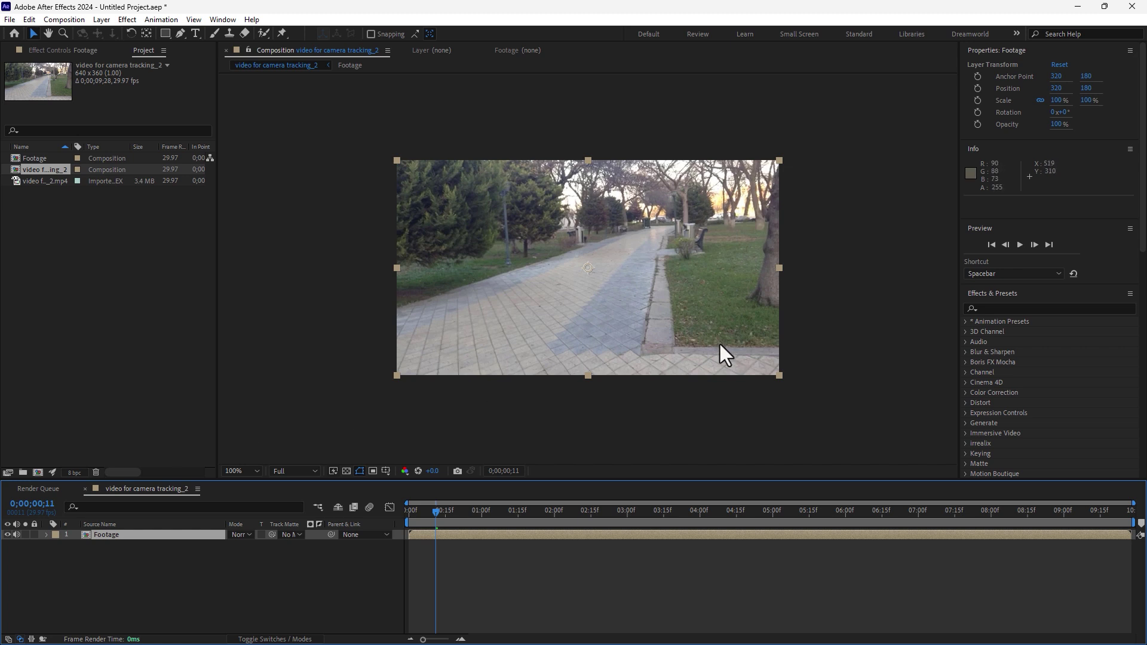
Apply 3D Camera Tracker to the Footage layer and scrub frames while it solves
left_click(1064, 309)
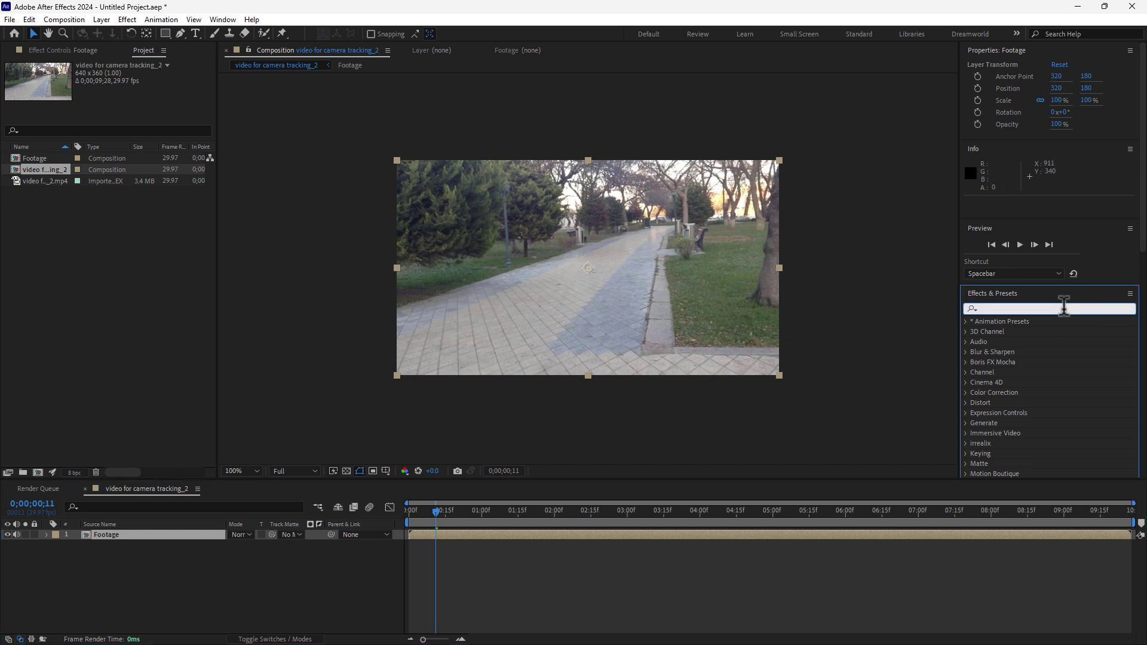
type("3d camera")
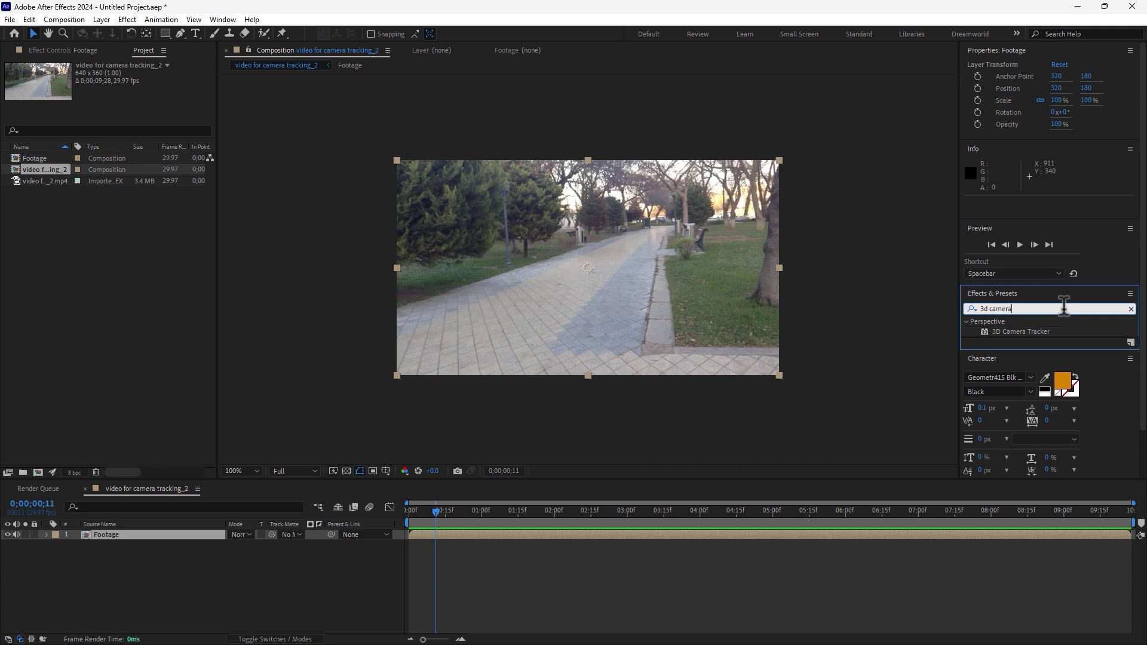
left_click_drag(1017, 331, 689, 306)
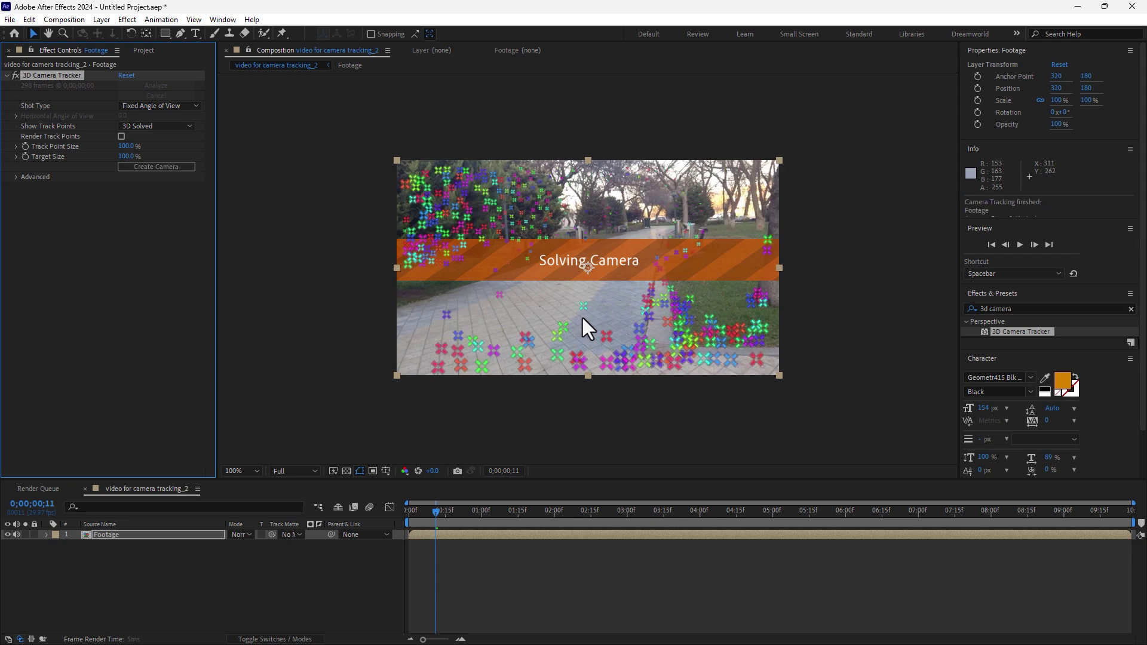
mouse_move(436, 517)
left_mouse_down()
mouse_move(756, 508)
mouse_move(428, 536)
left_mouse_up()
left_click_drag(539, 537, 848, 514)
left_click_drag(478, 508, 671, 515)
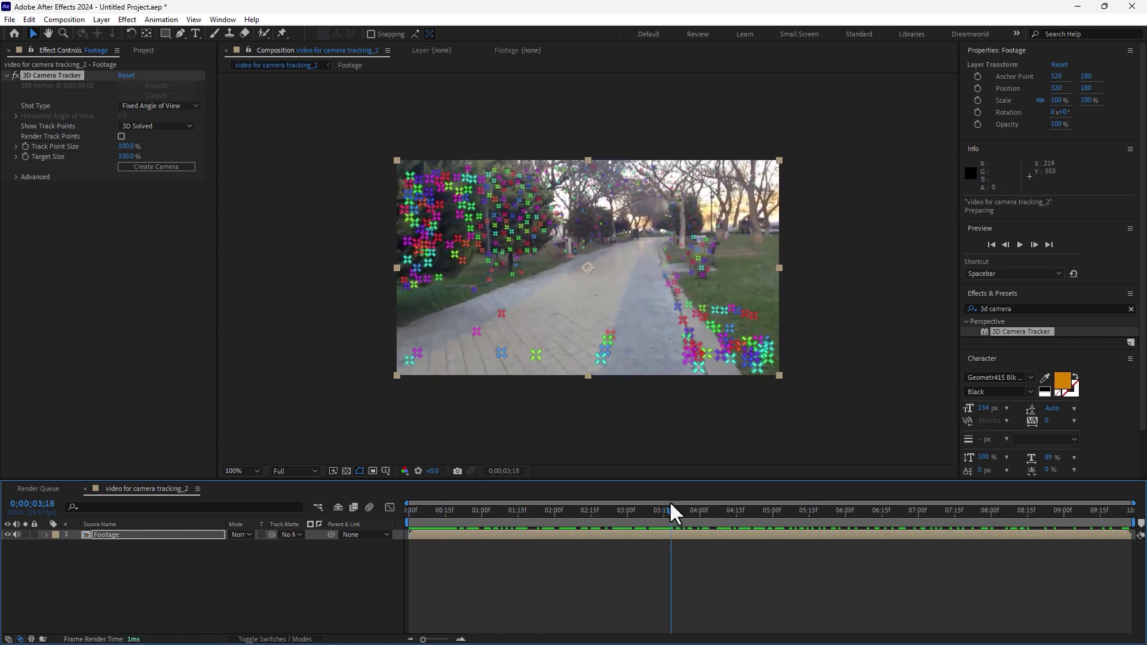
Create a null and camera from a walkway track point, then check Track Null 1
left_click(600, 360)
right_click(601, 362)
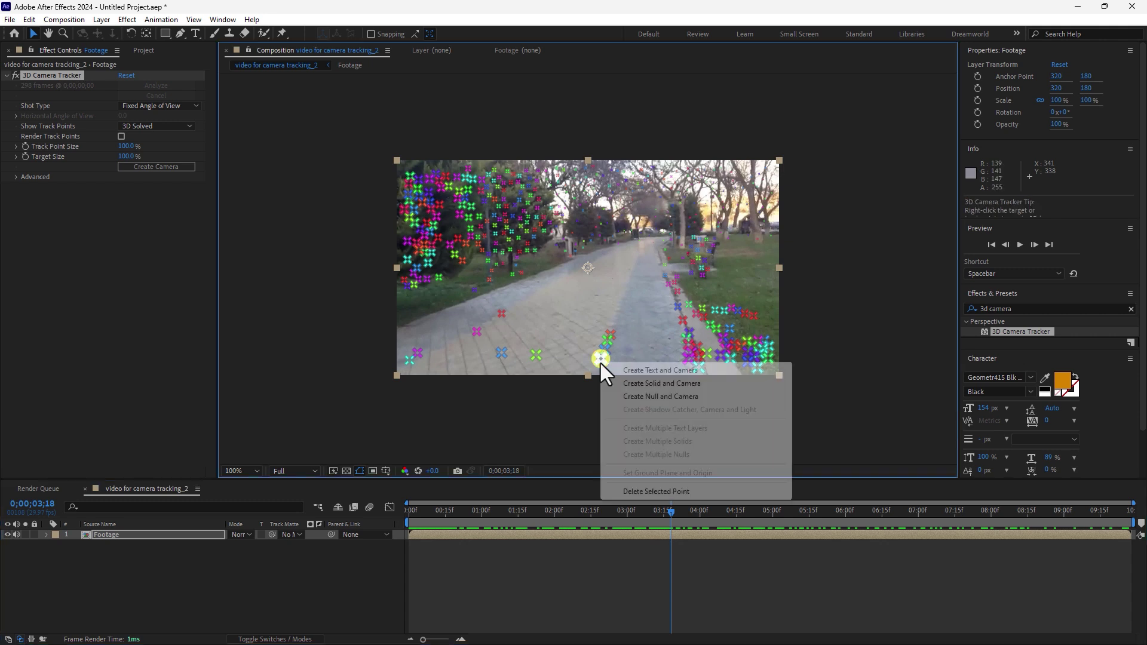
left_click(680, 398)
left_click(145, 568)
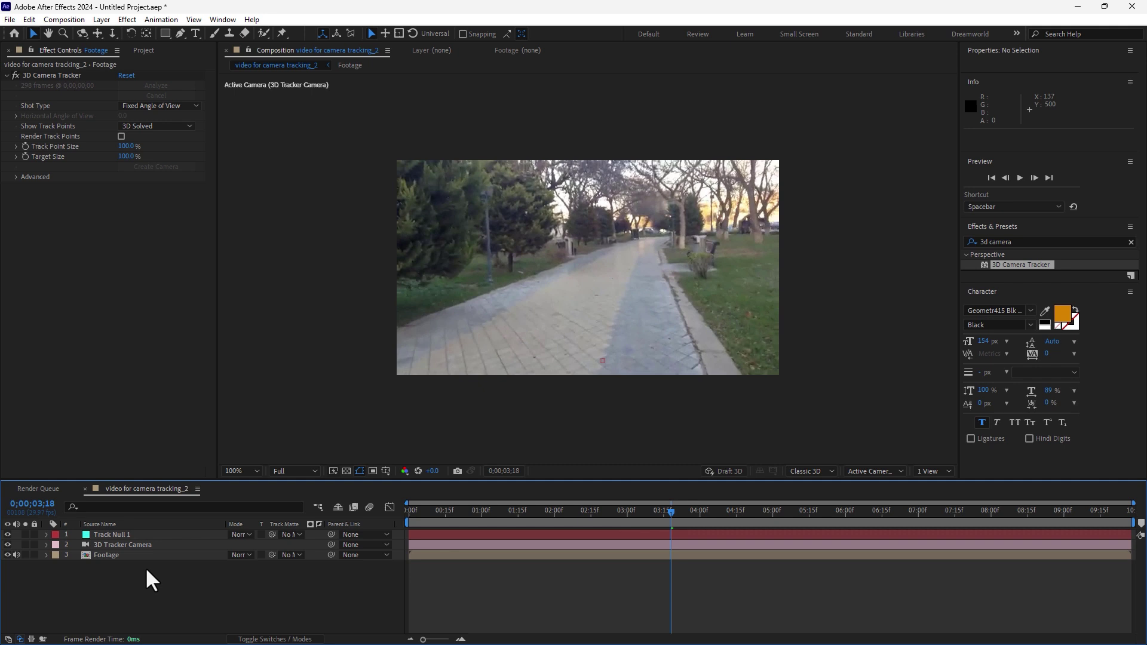
left_click(115, 533)
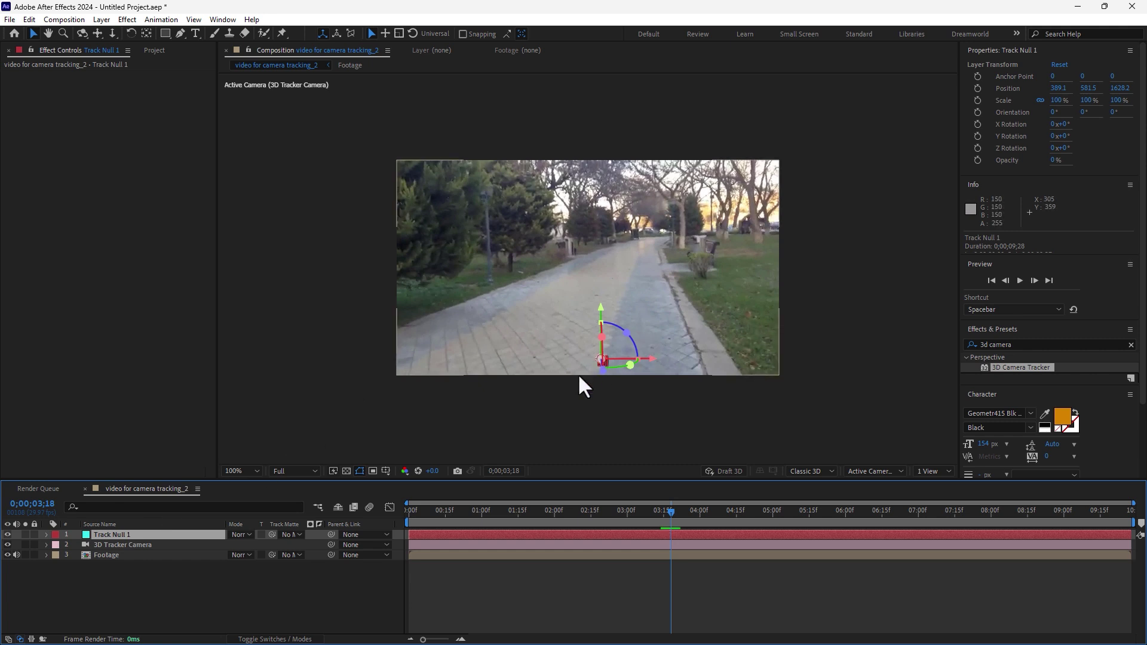
left_click(240, 589)
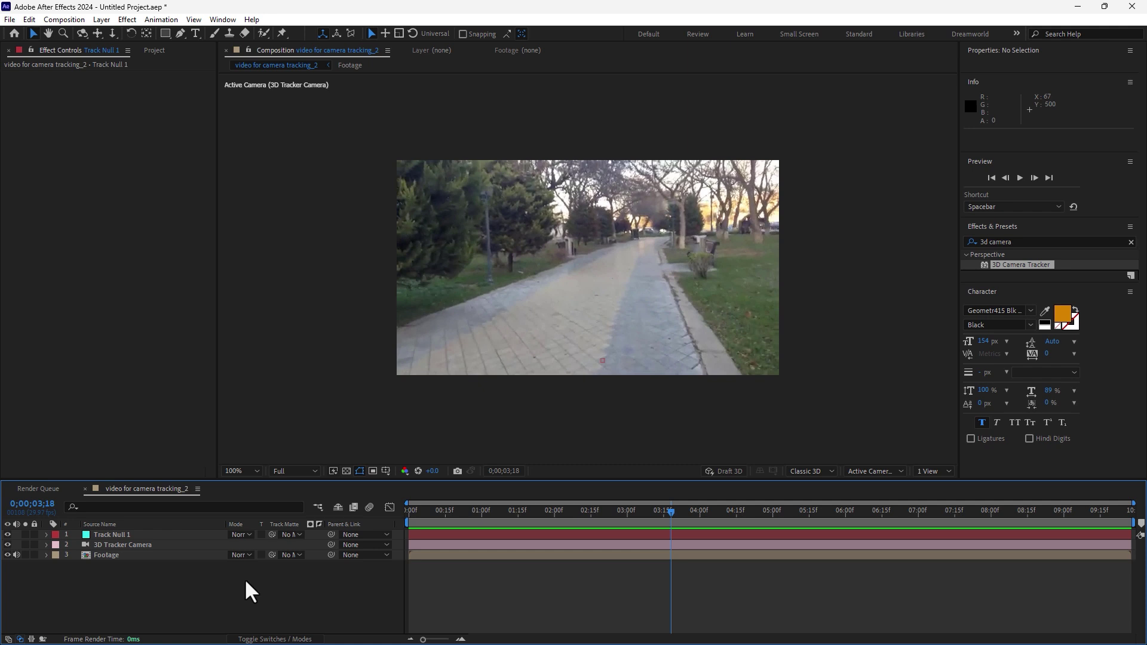
Create a new solid layer named E3D and browse the Effect menu
key("ctrl+y")
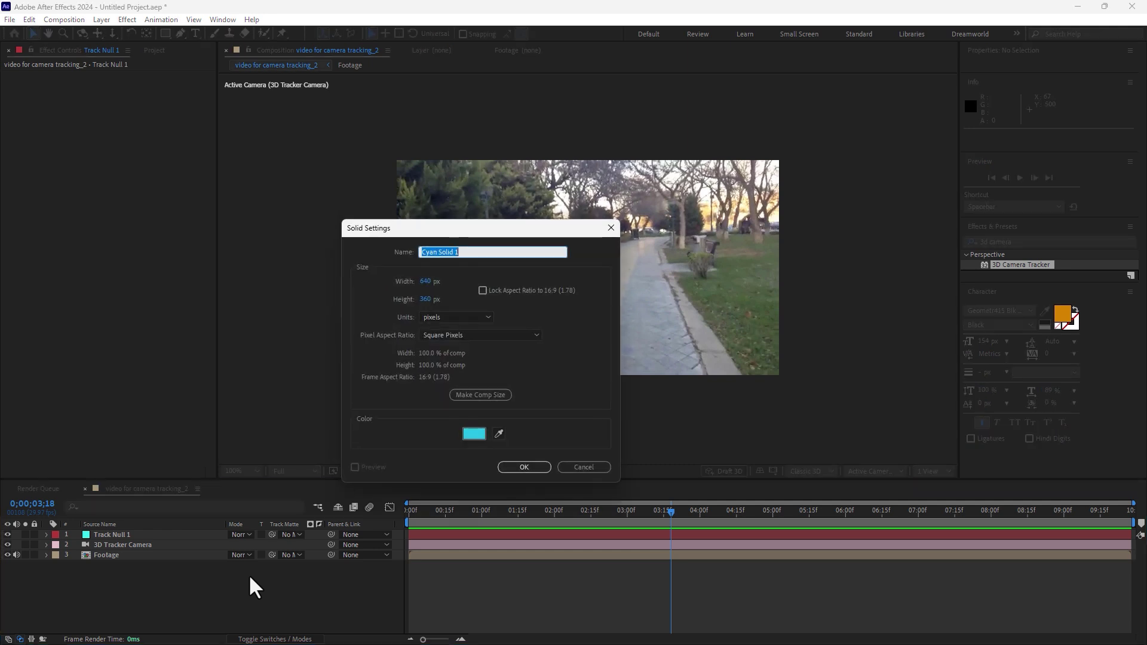
type("E3D")
key("Return")
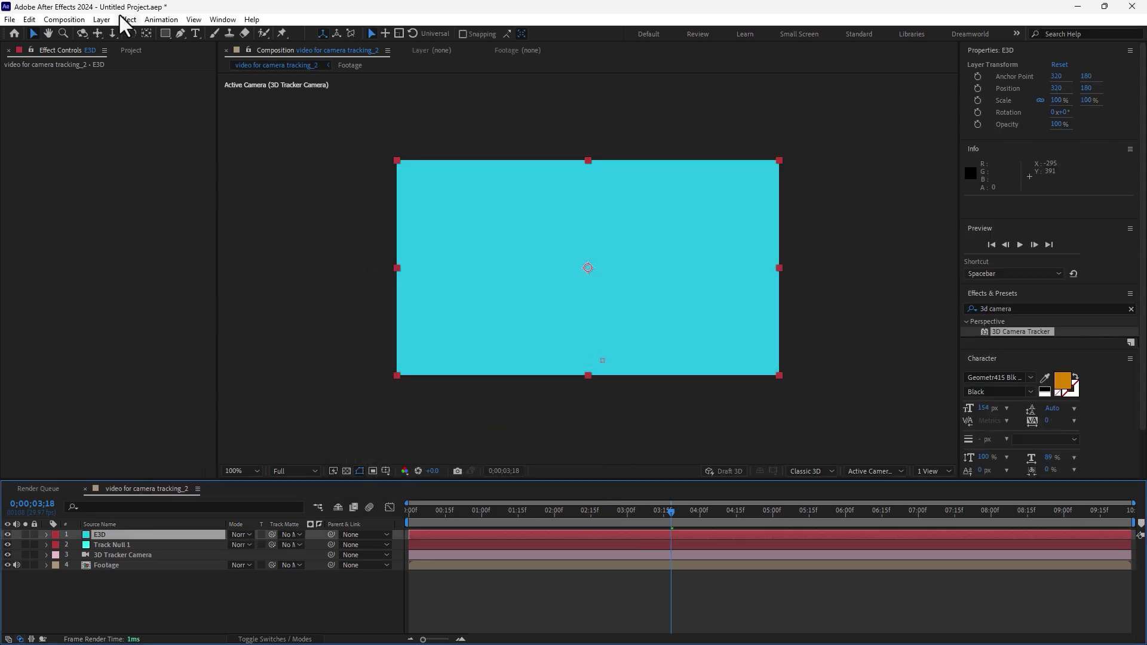
left_click(127, 19)
mouse_move(179, 609)
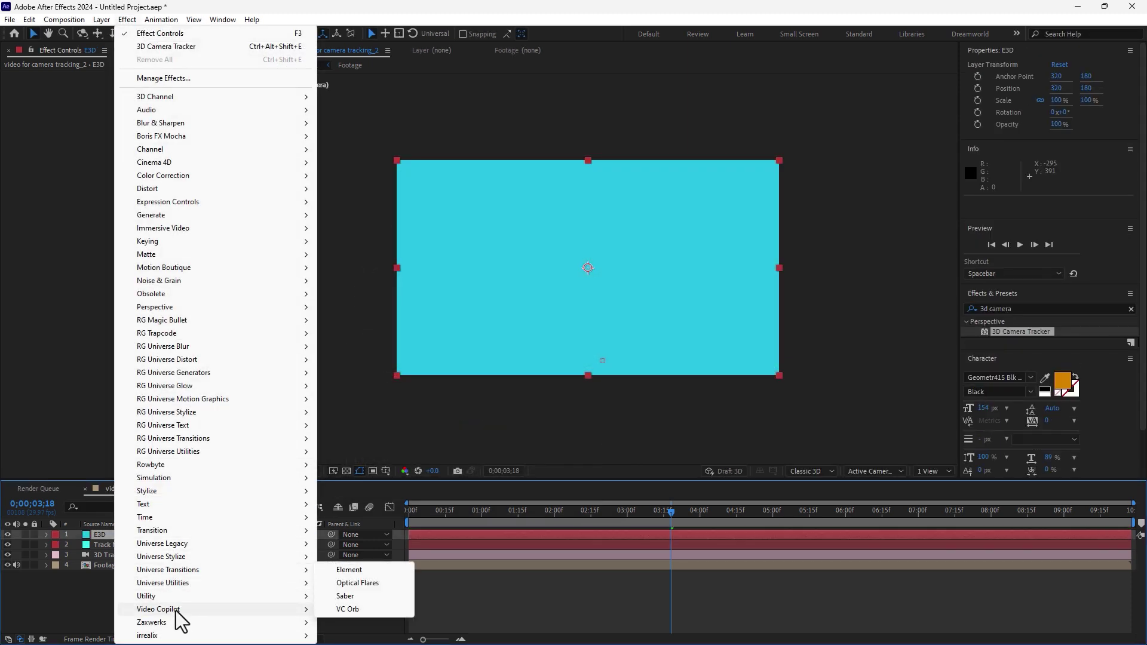
left_click(367, 580)
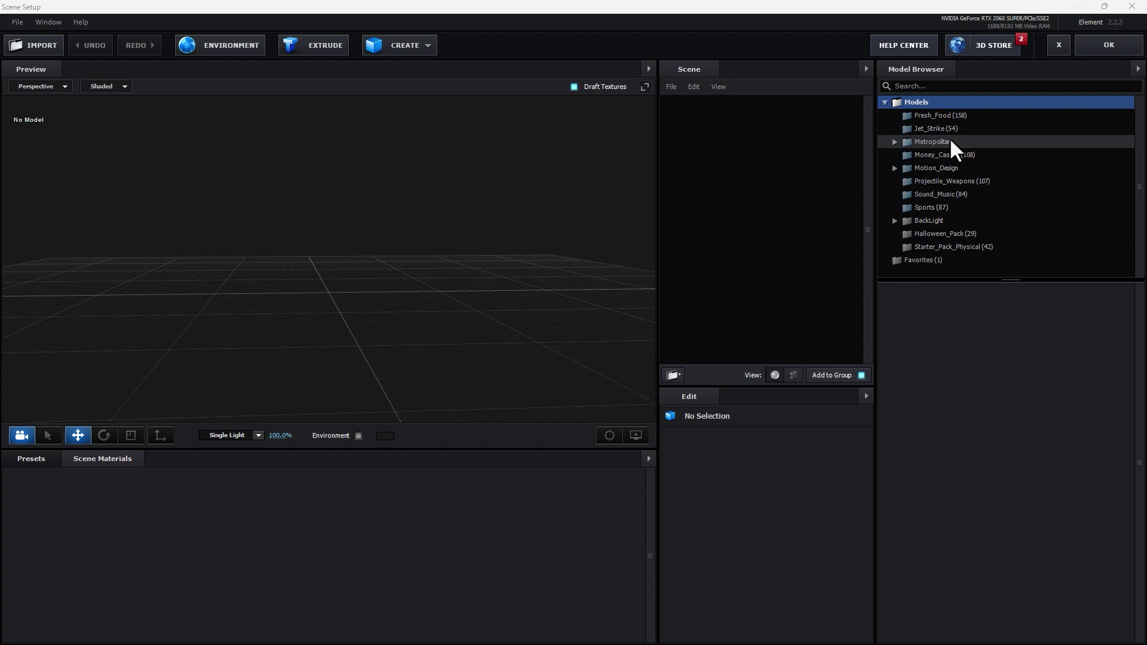
Add gravestone_01 from Halloween_Pack to the Element scene and accept it
left_click(944, 237)
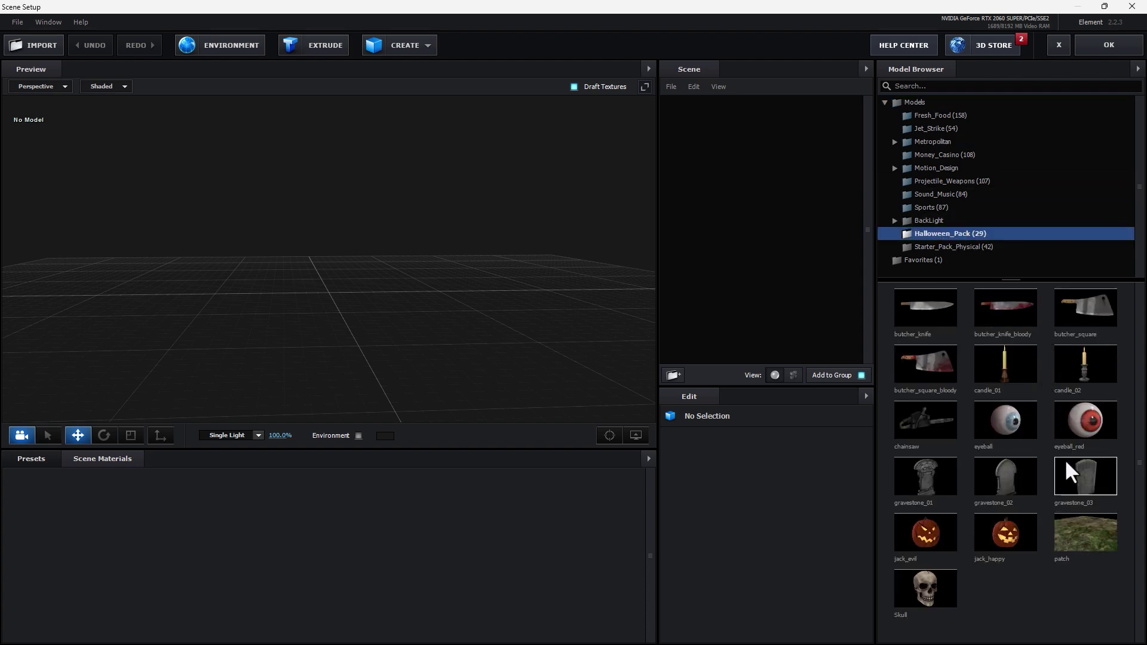
double_click(931, 481)
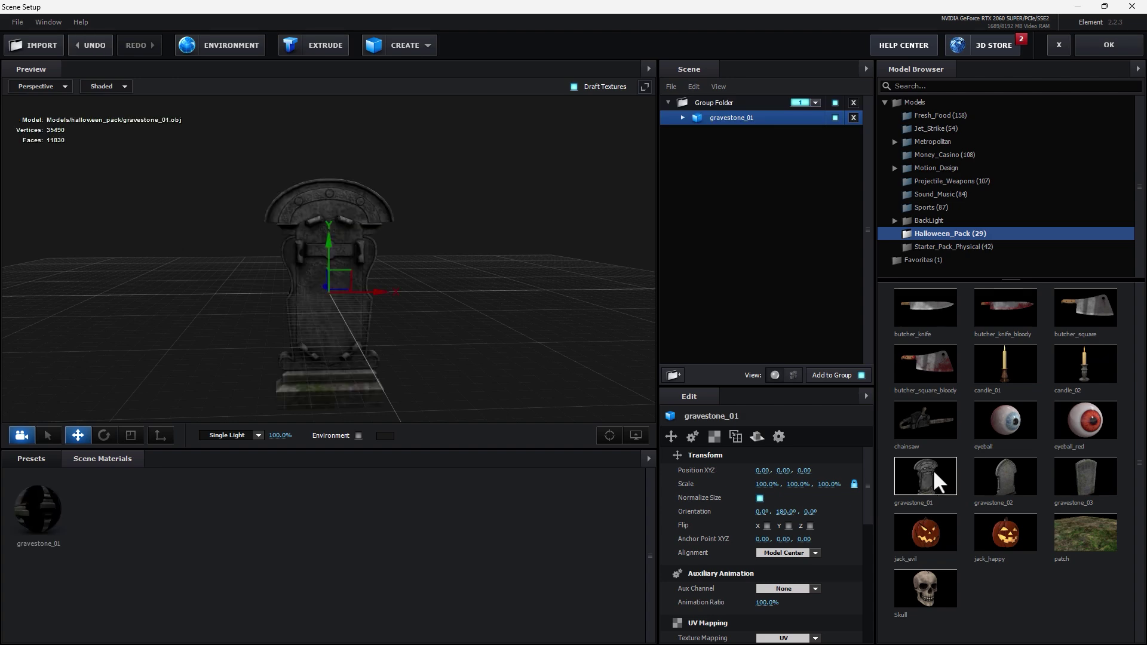
left_click(1106, 48)
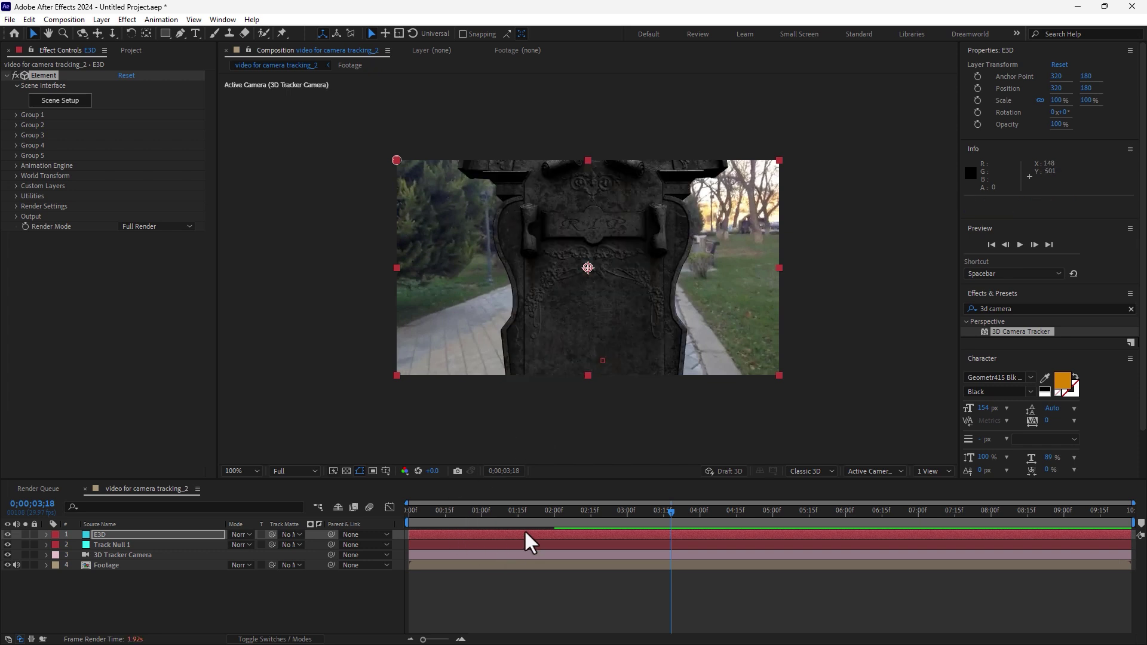
Reveal Group 1's Particle Replicator position and Track Null 1's Position values
left_click(16, 115)
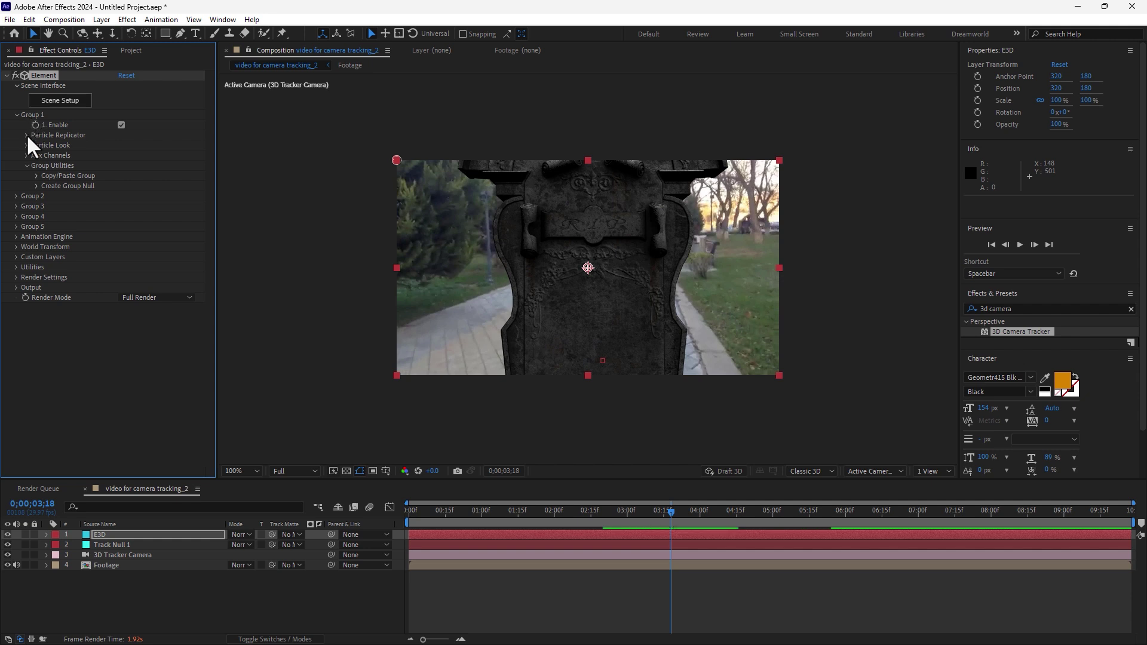
left_click(27, 135)
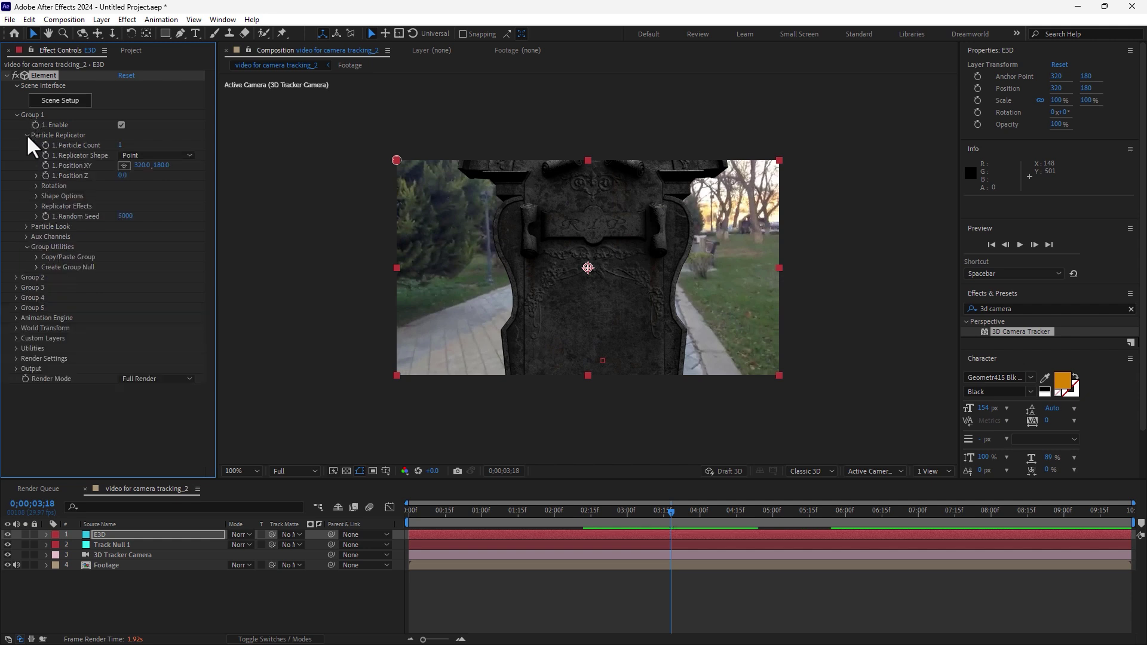
left_click(109, 543)
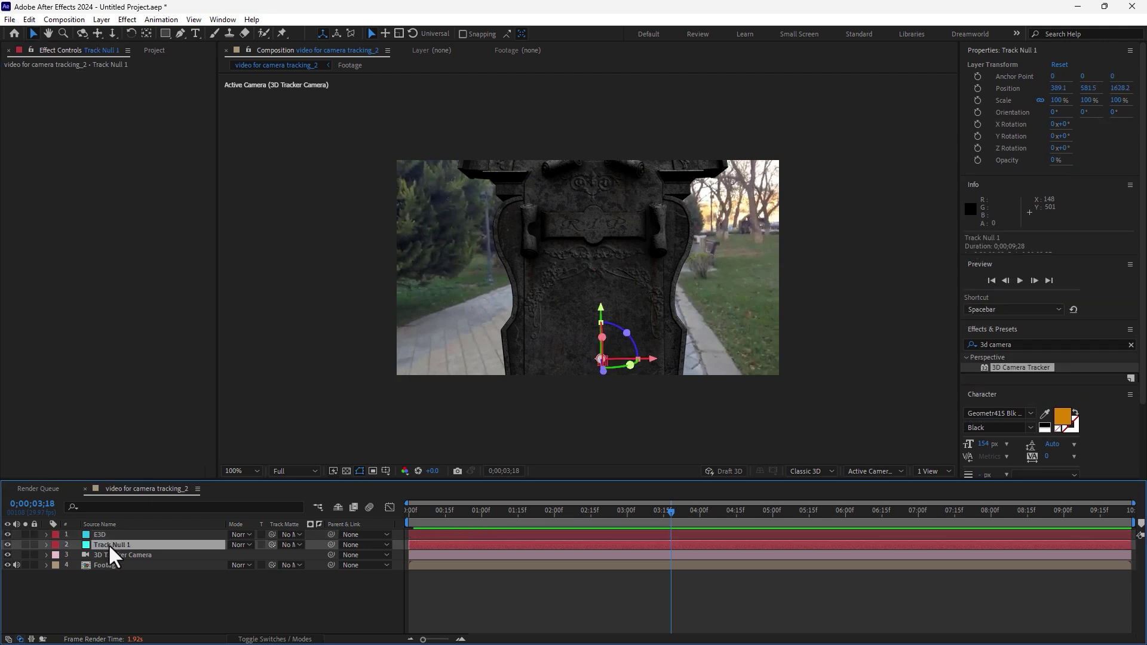
key("p")
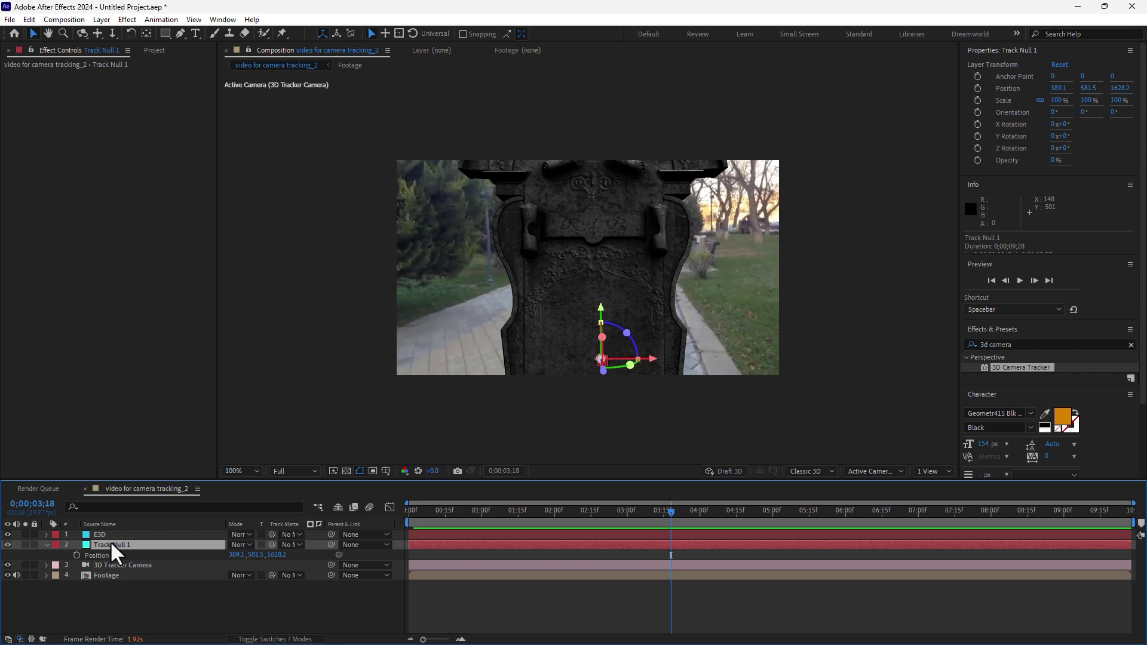
left_click(113, 534)
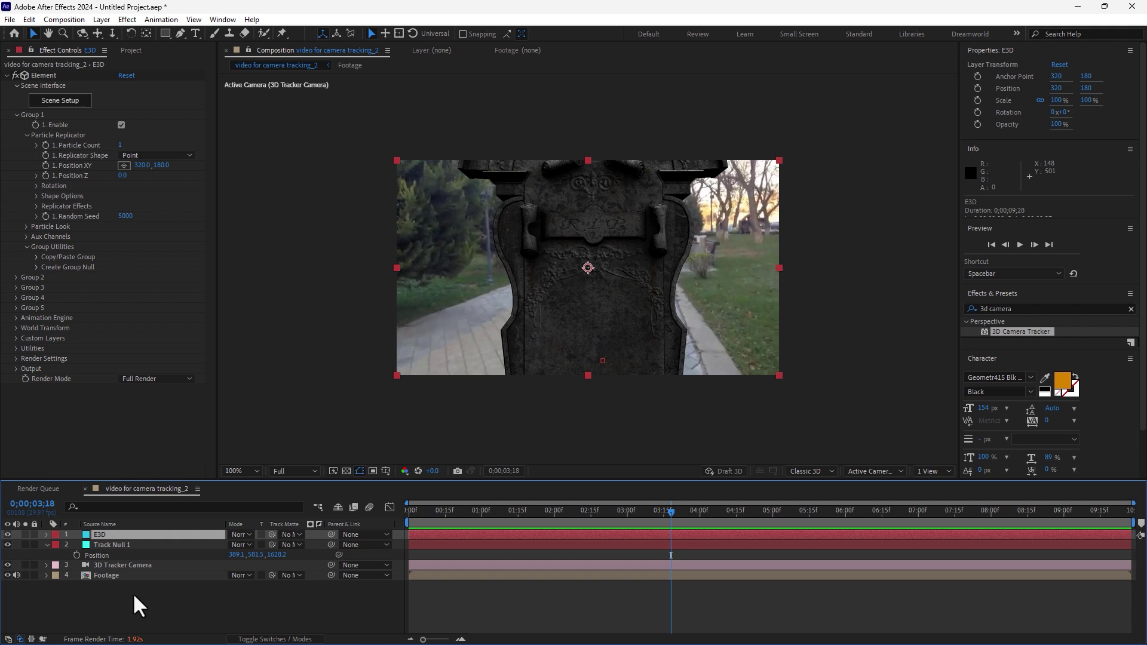
key("F4")
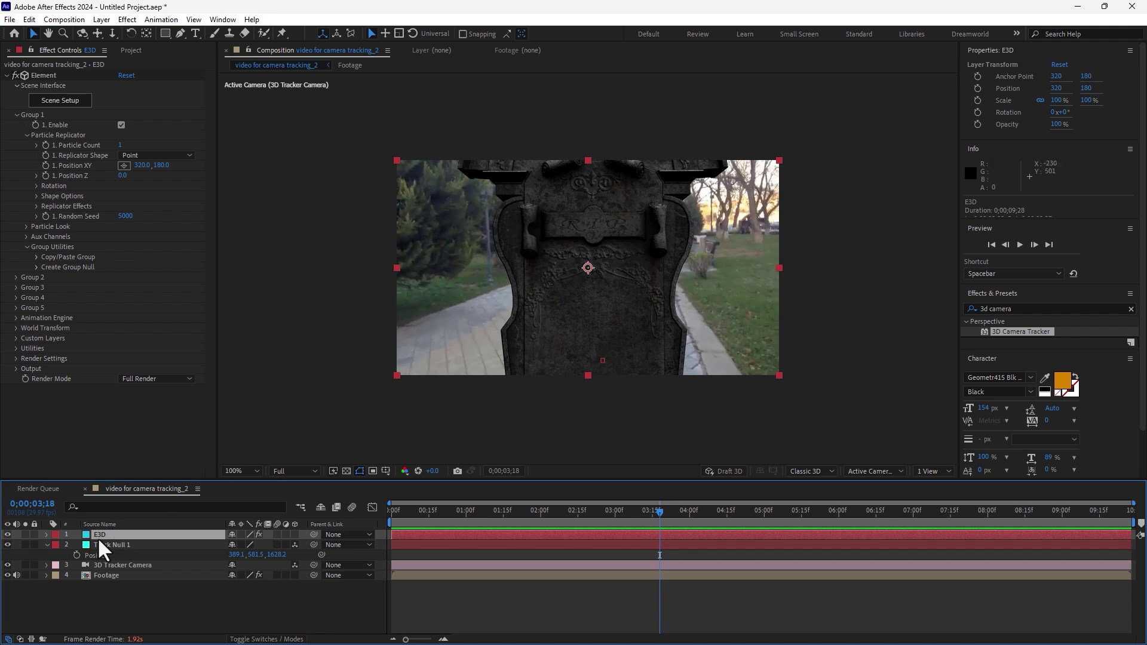
Copy Track Null 1's position (389.1, 581.5, 1628.2) into the gravestone's Position XY and Z
left_click(236, 555)
left_click(144, 165)
type("389.0964")
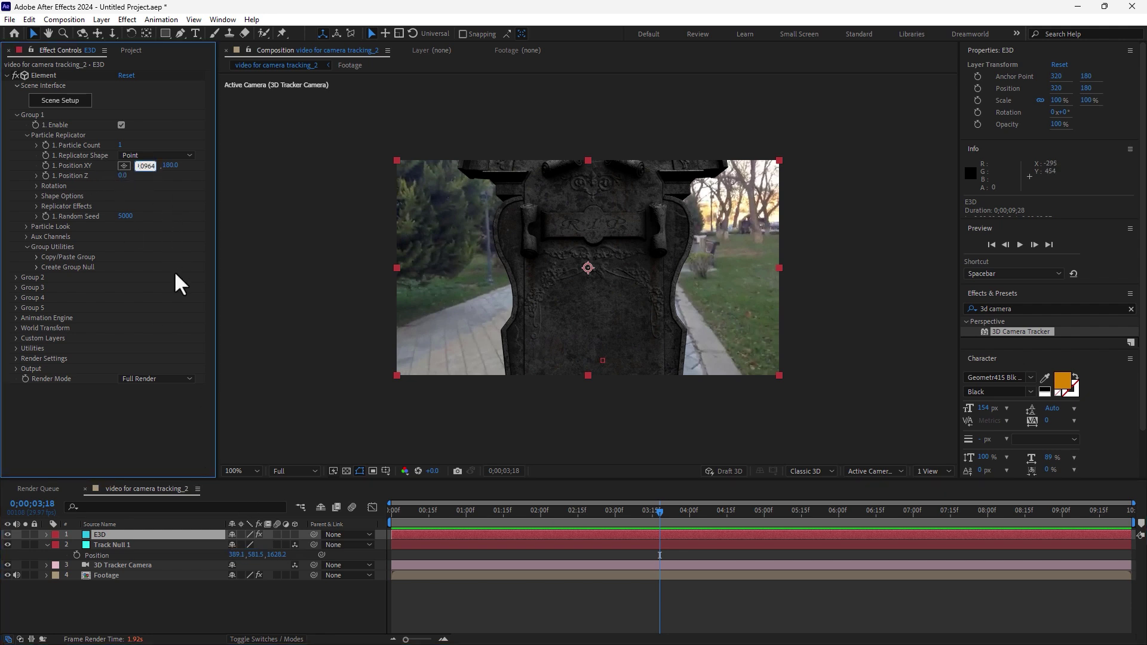
key("Return")
left_click(256, 555)
key("ctrl+c")
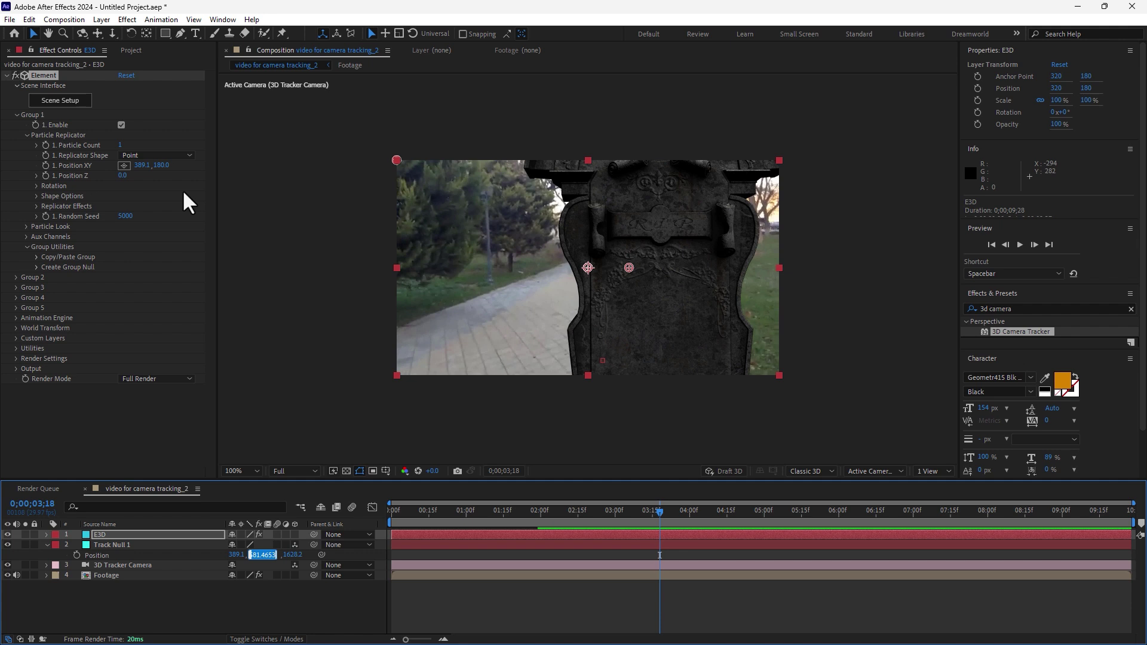
left_click(160, 165)
key("ctrl+v")
key("Return")
left_click(278, 554)
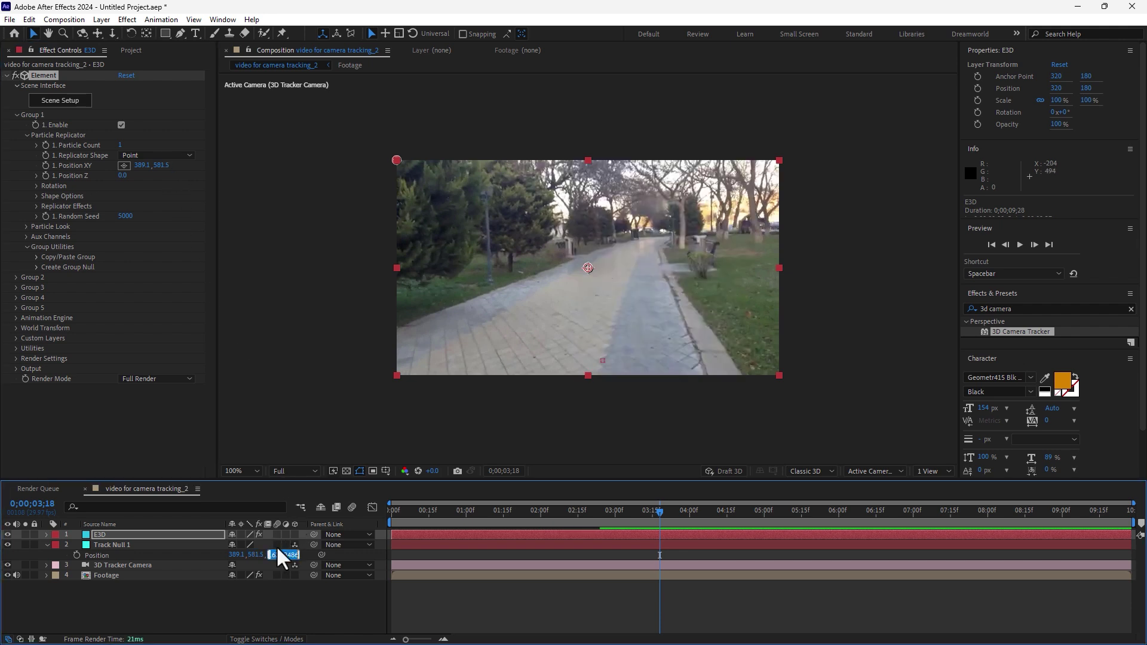
left_click(126, 175)
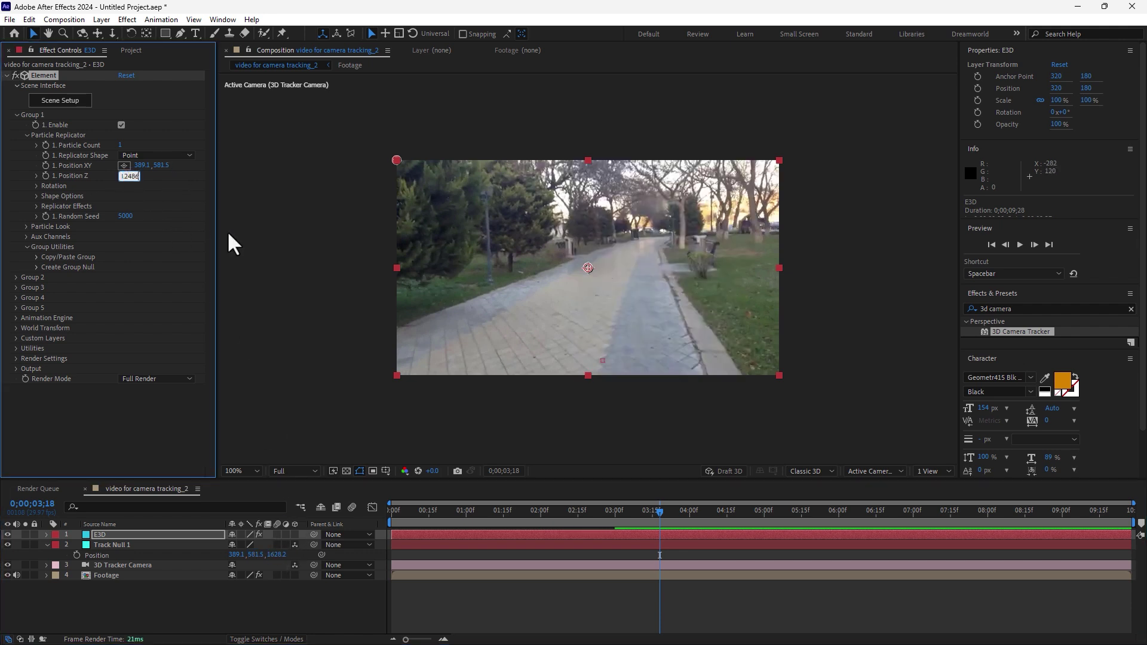
key("Return")
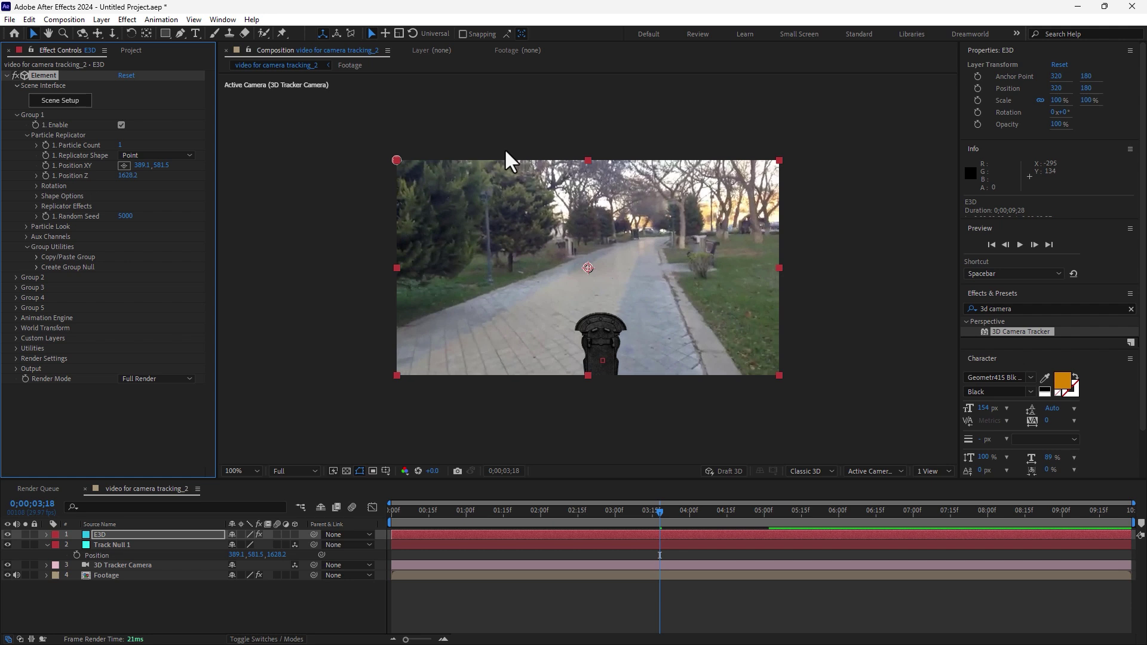
Preview the composition from the start to check the gravestone stays pinned
left_click_drag(404, 511, 382, 527)
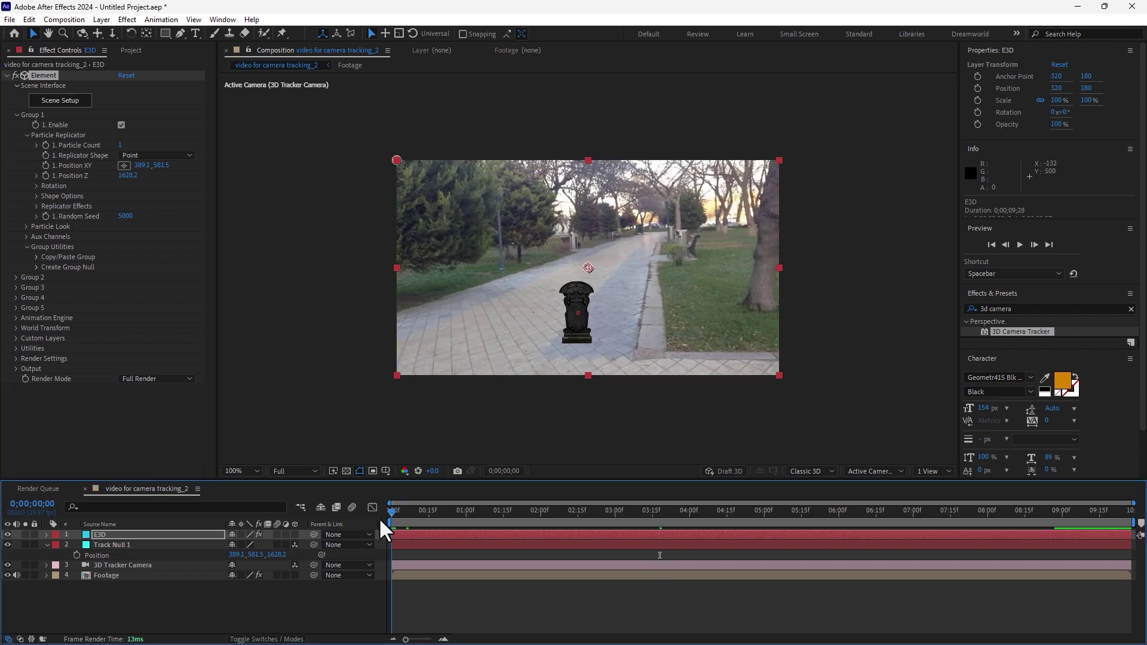
key("space")
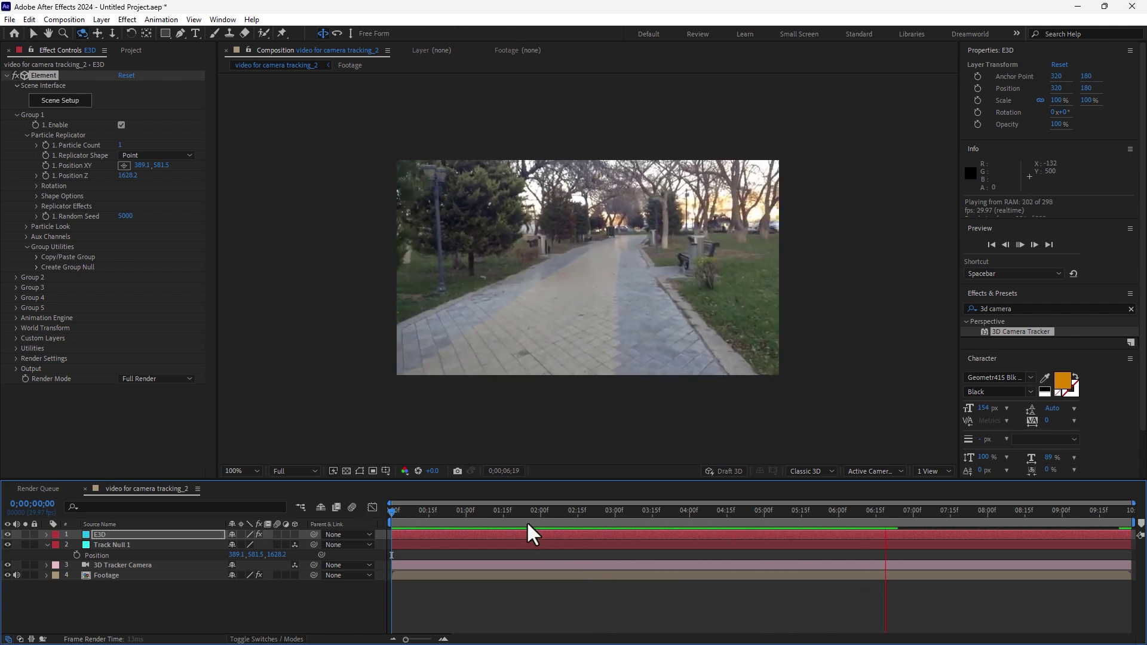
key("c")
mouse_move(412, 517)
left_mouse_down()
mouse_move(535, 505)
mouse_move(398, 515)
left_mouse_up()
left_click(121, 534)
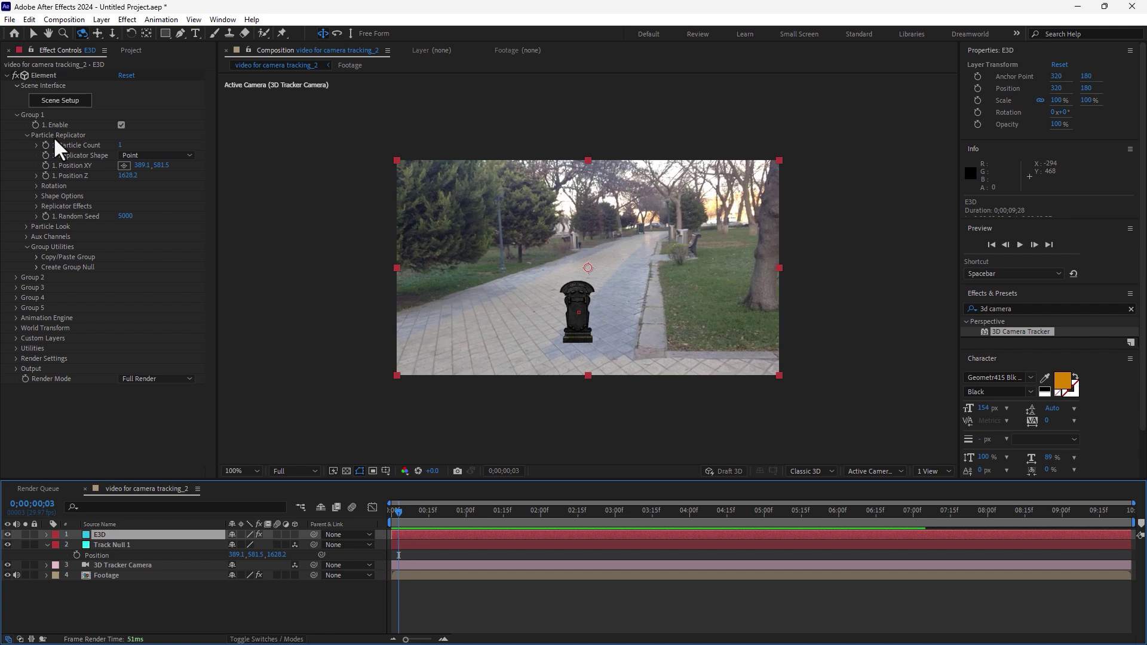
Set Particle Size to 15.60 and Position Y to 243.5, then preview the gravestone
left_click(26, 227)
left_click_drag(127, 237, 160, 232)
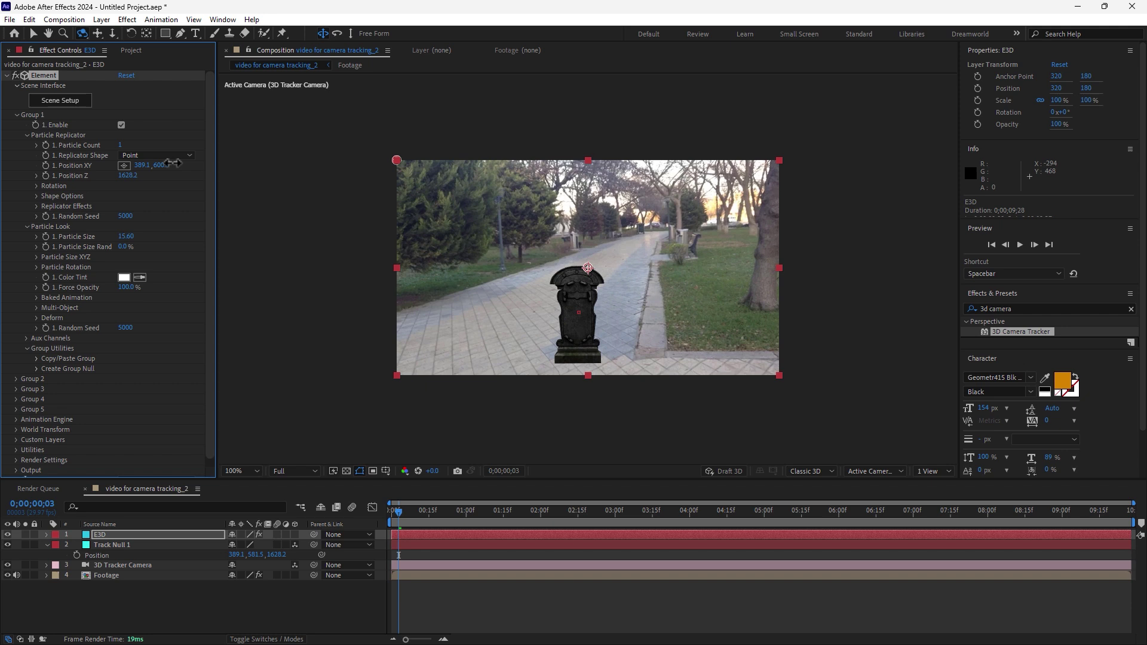
left_click_drag(161, 165, 8, 120)
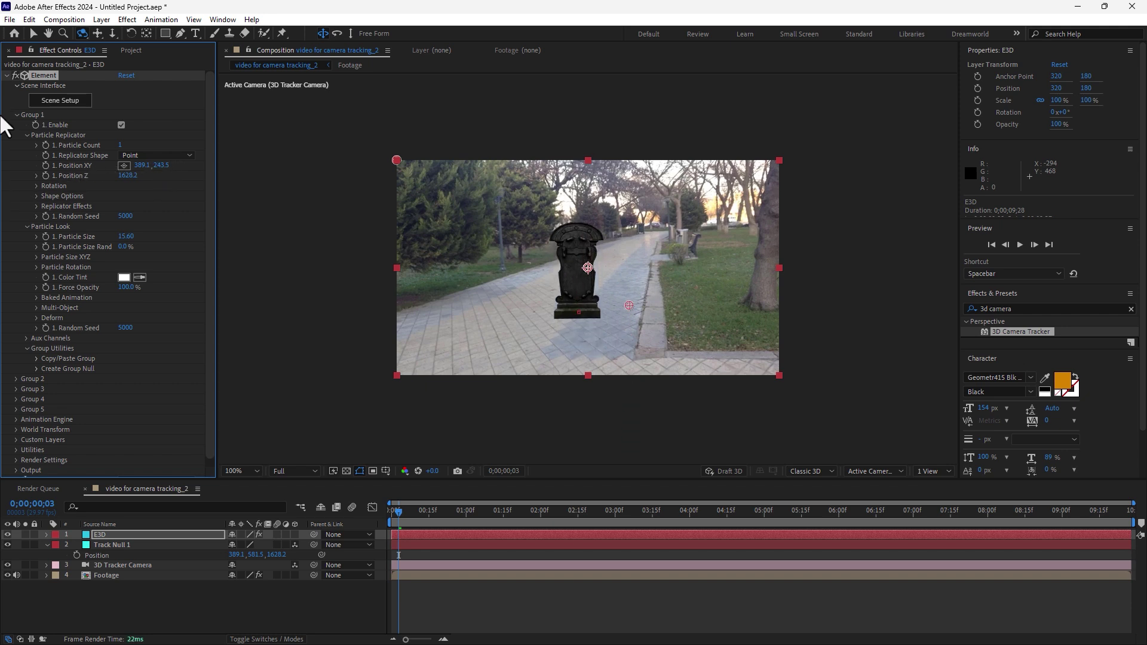
left_click(452, 530)
key("space")
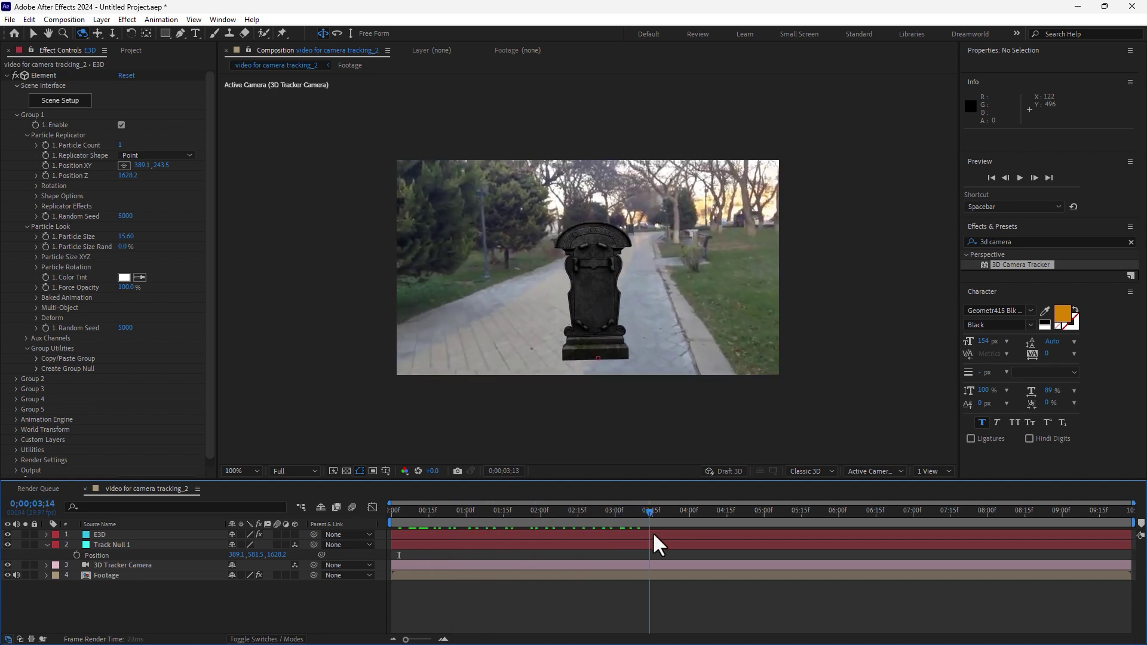
left_click_drag(719, 546, 662, 555)
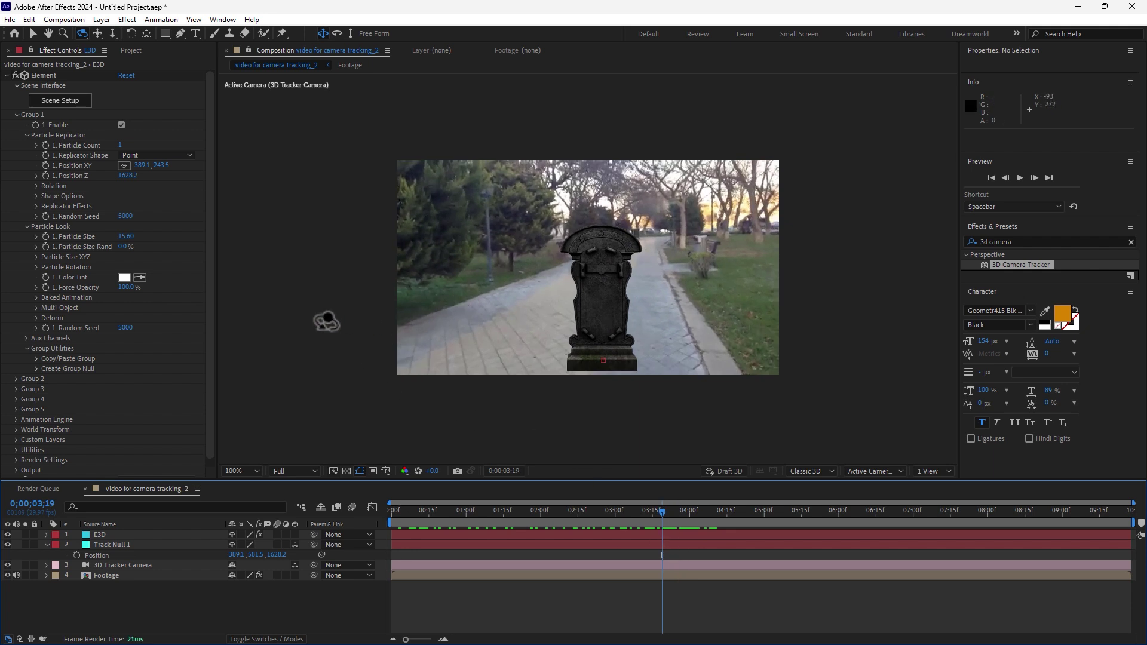
Set the gravestone's Render Settings lighting preset to 360
scroll(211, 345, "down", 1)
scroll(211, 346, "down", 1)
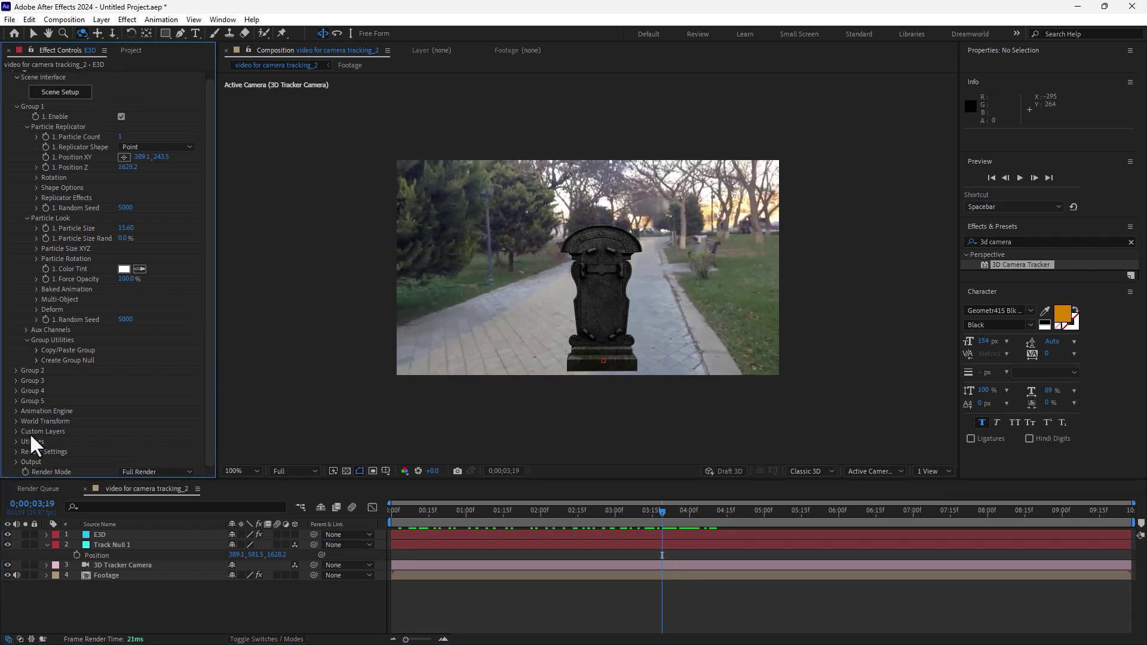
left_click(16, 452)
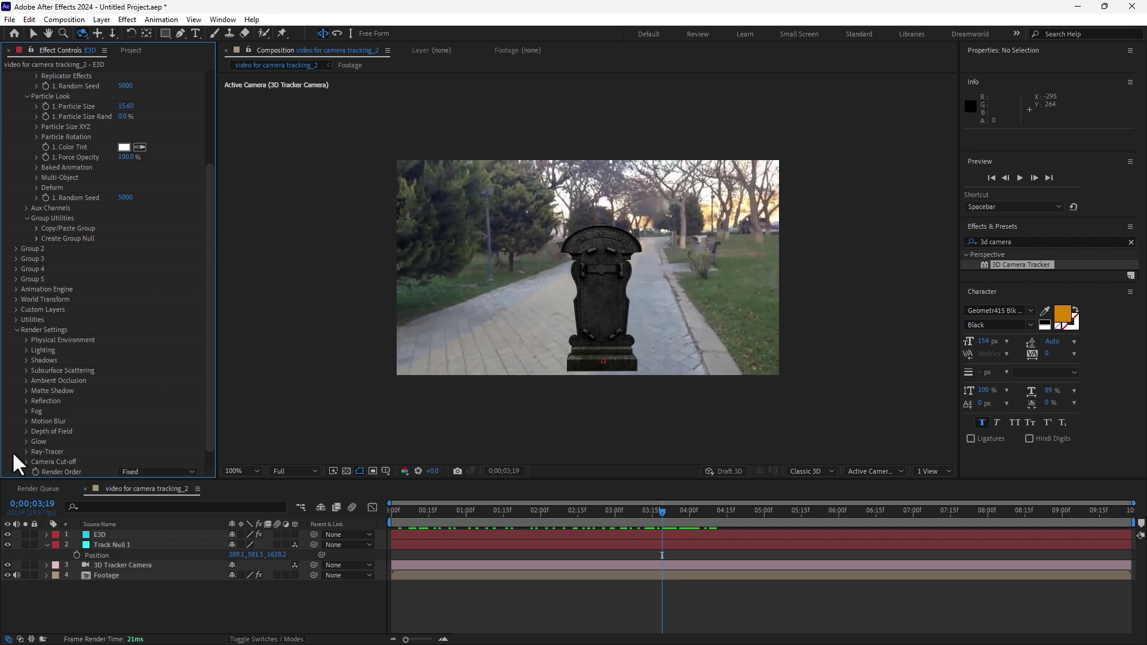
left_click(25, 351)
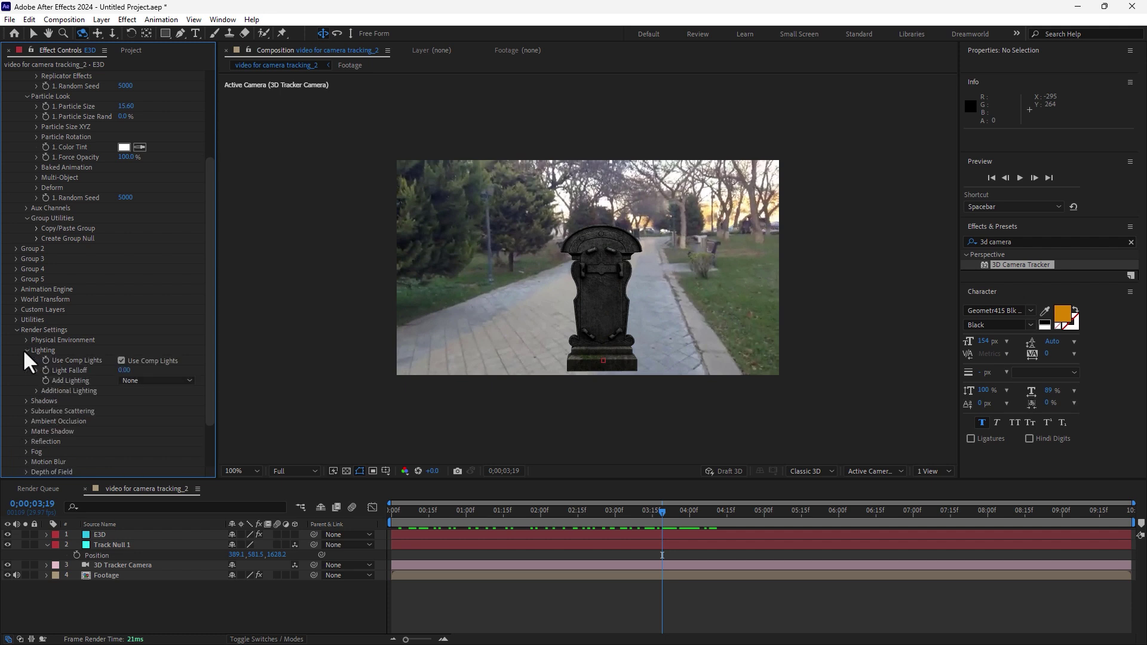
left_click(149, 381)
left_click(163, 261)
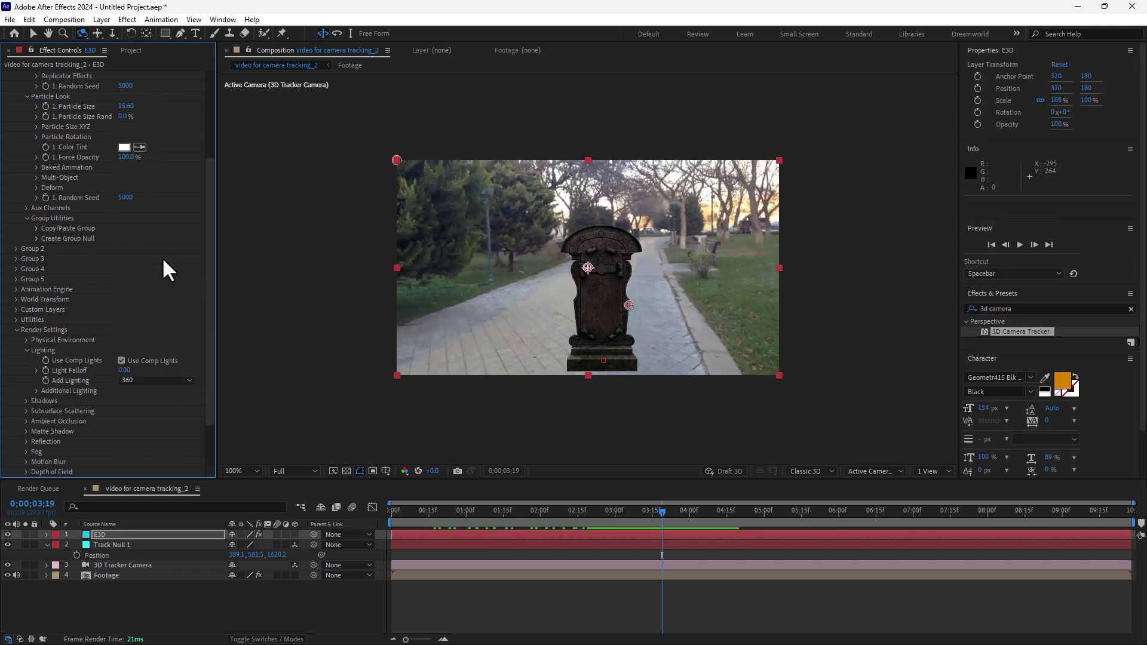
Rotate the additional lighting +114° on X and scrub the clip to check it
left_click(35, 391)
left_click(46, 411)
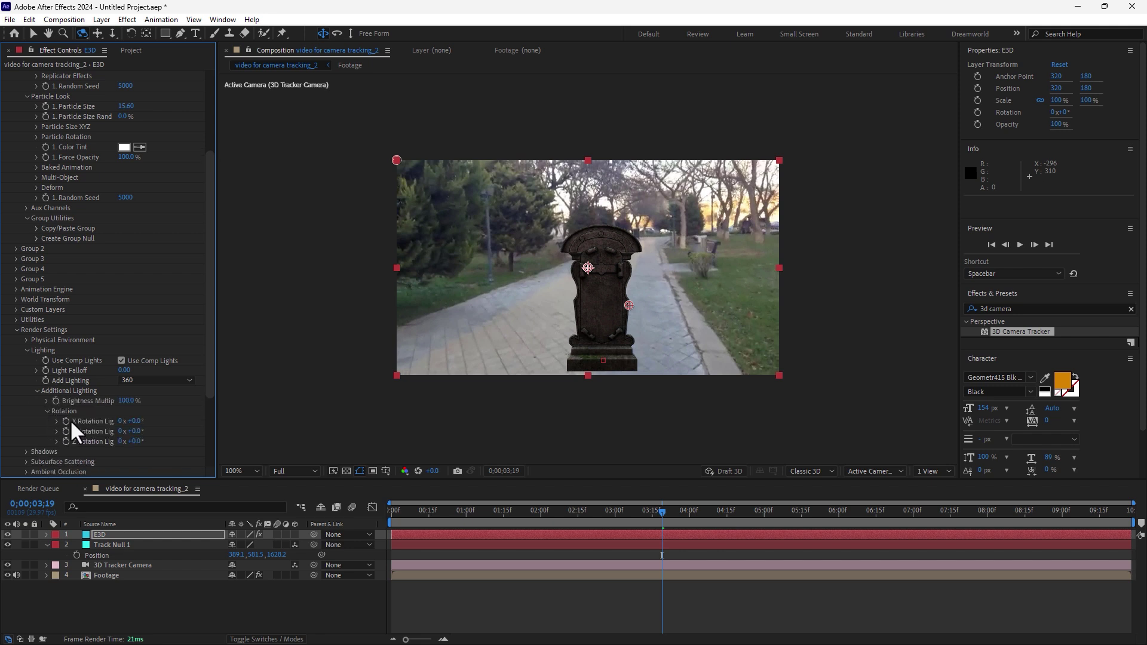
left_click_drag(138, 421, 208, 425)
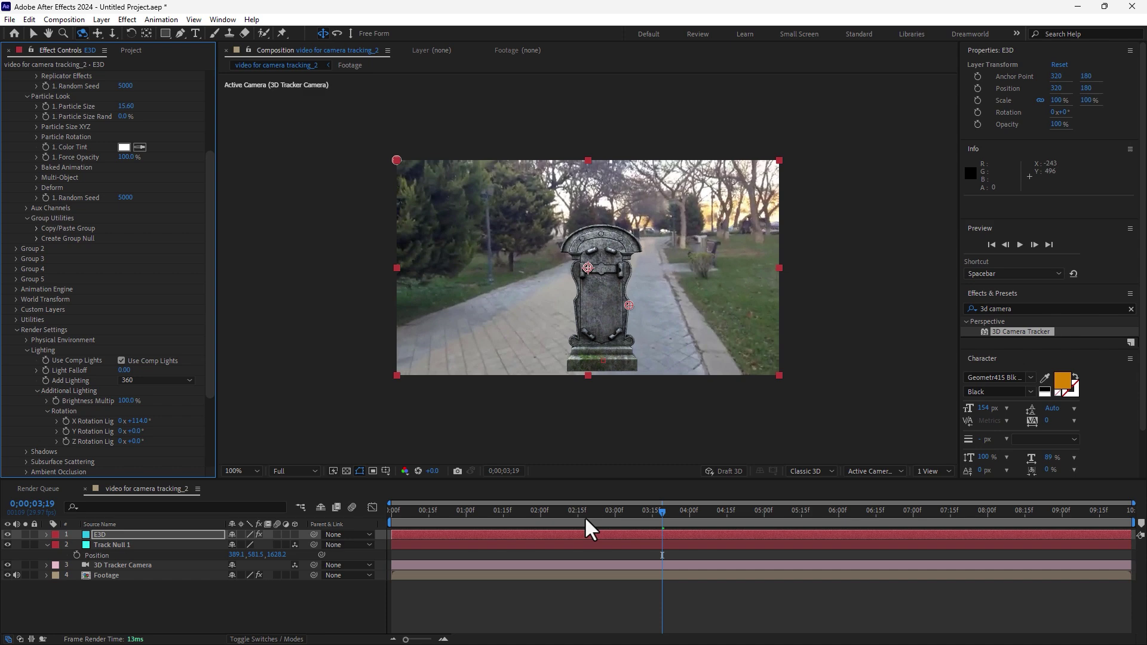
left_click_drag(585, 517, 503, 513)
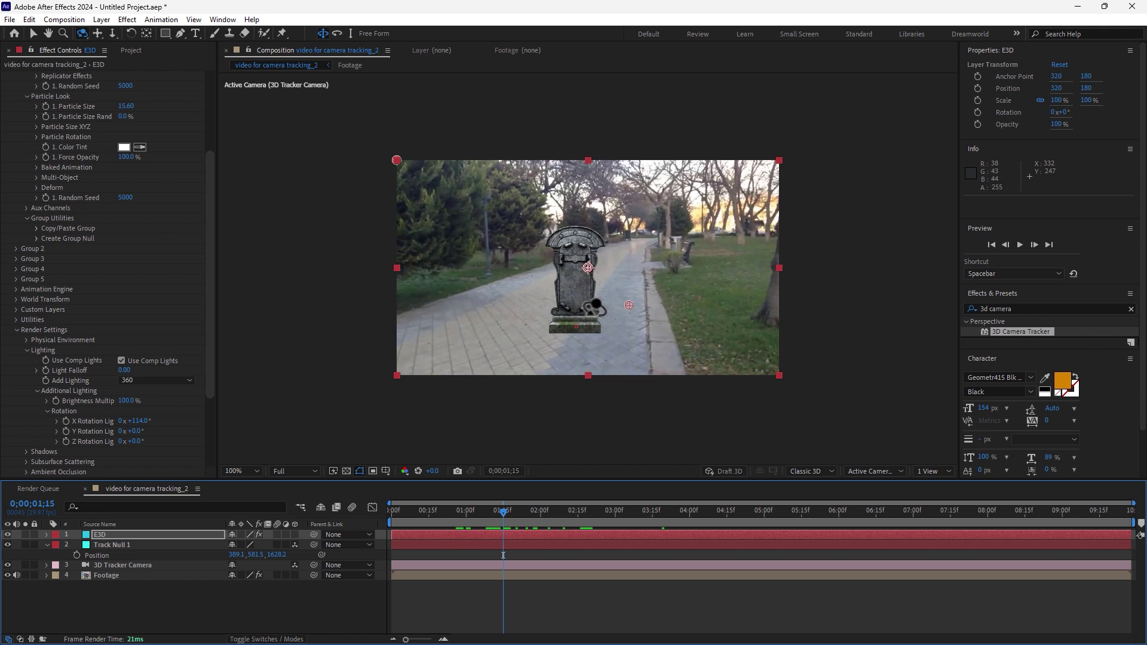
left_click(106, 534)
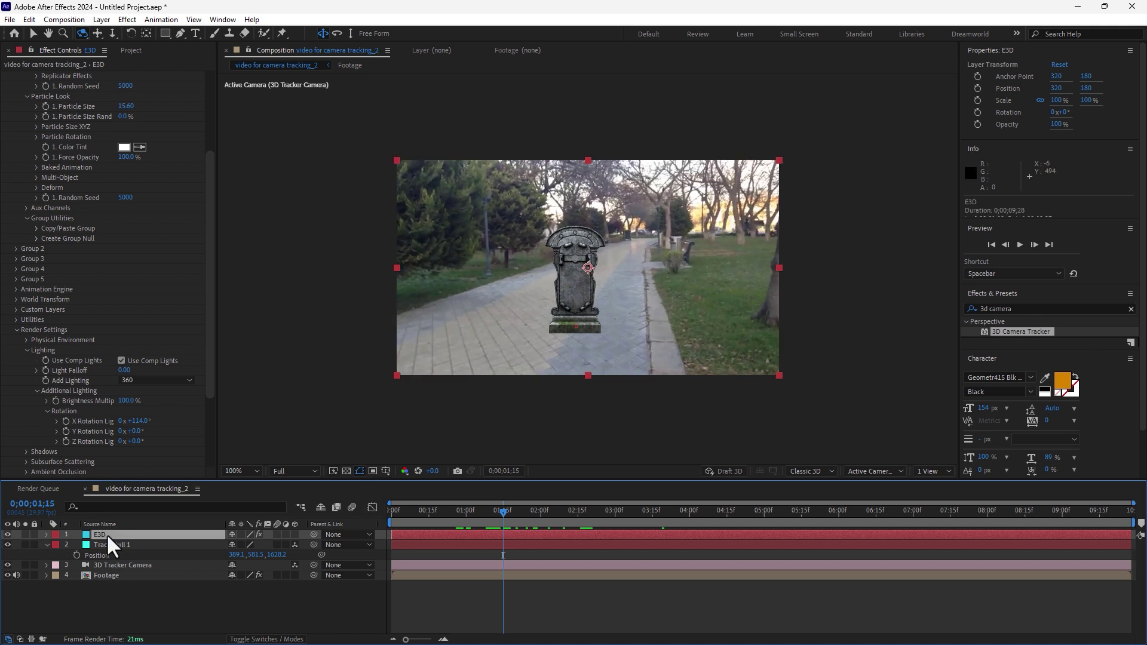
left_click_drag(212, 195, 211, 106)
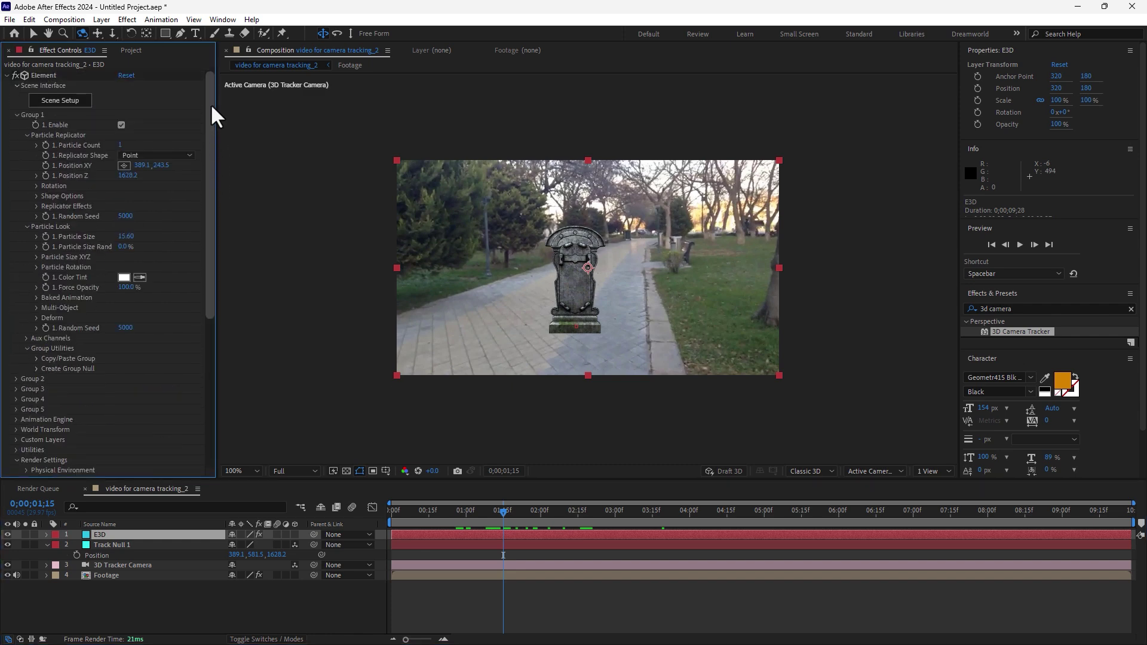
Add a plane to the Element scene and scale it up to 719.2%
left_click(155, 389)
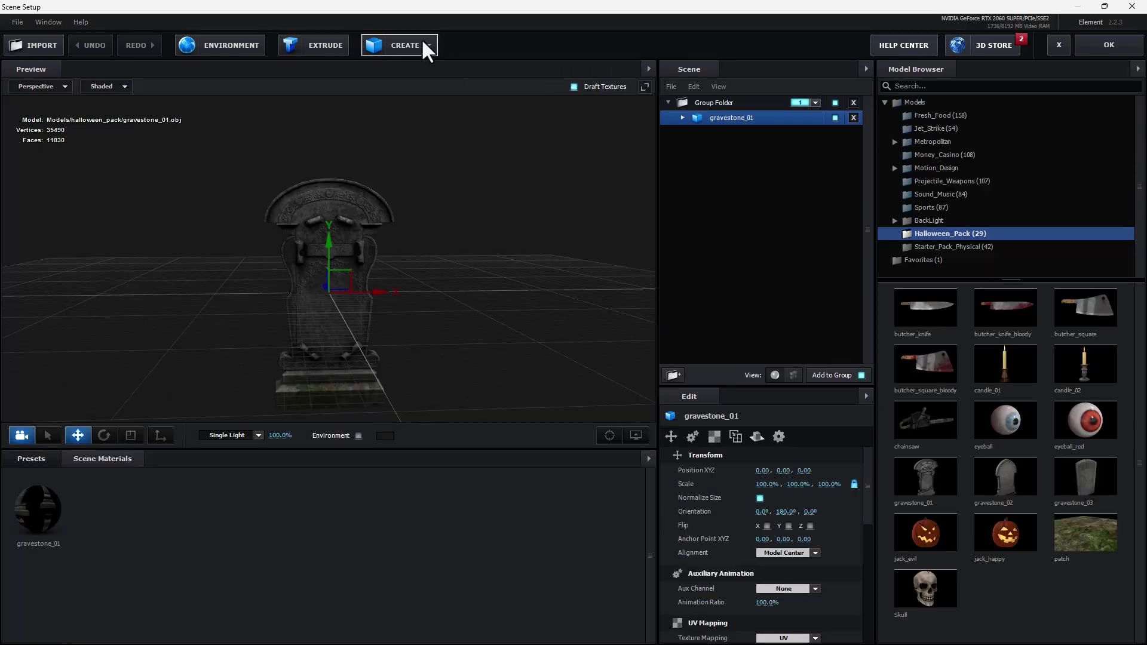
left_click(421, 39)
left_click(555, 71)
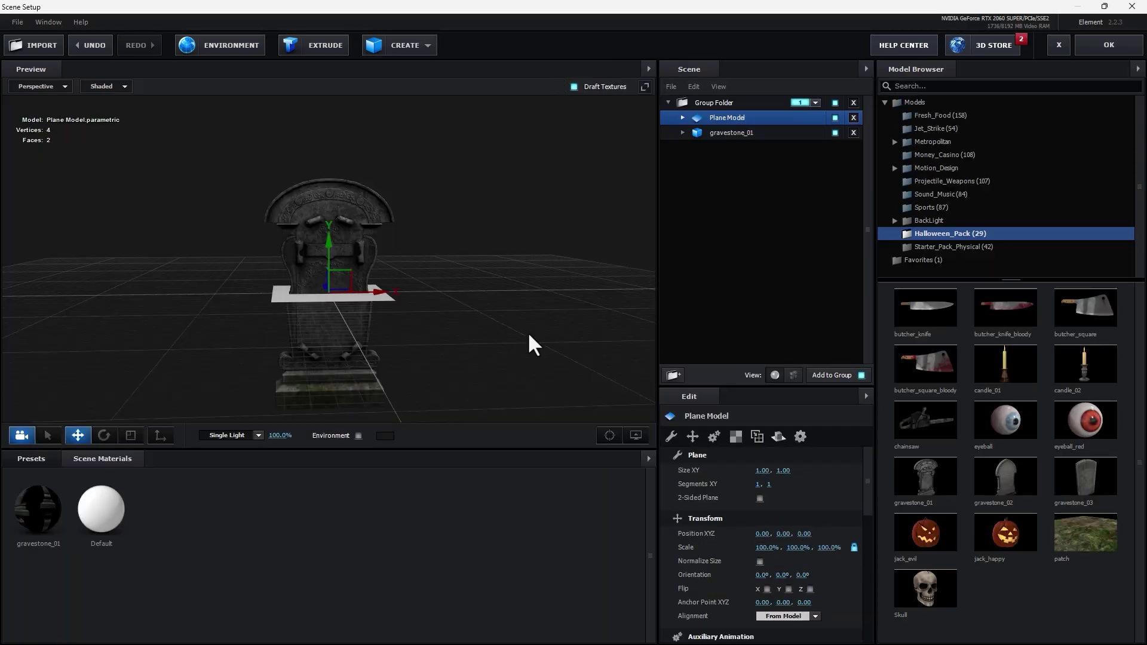
left_click(130, 435)
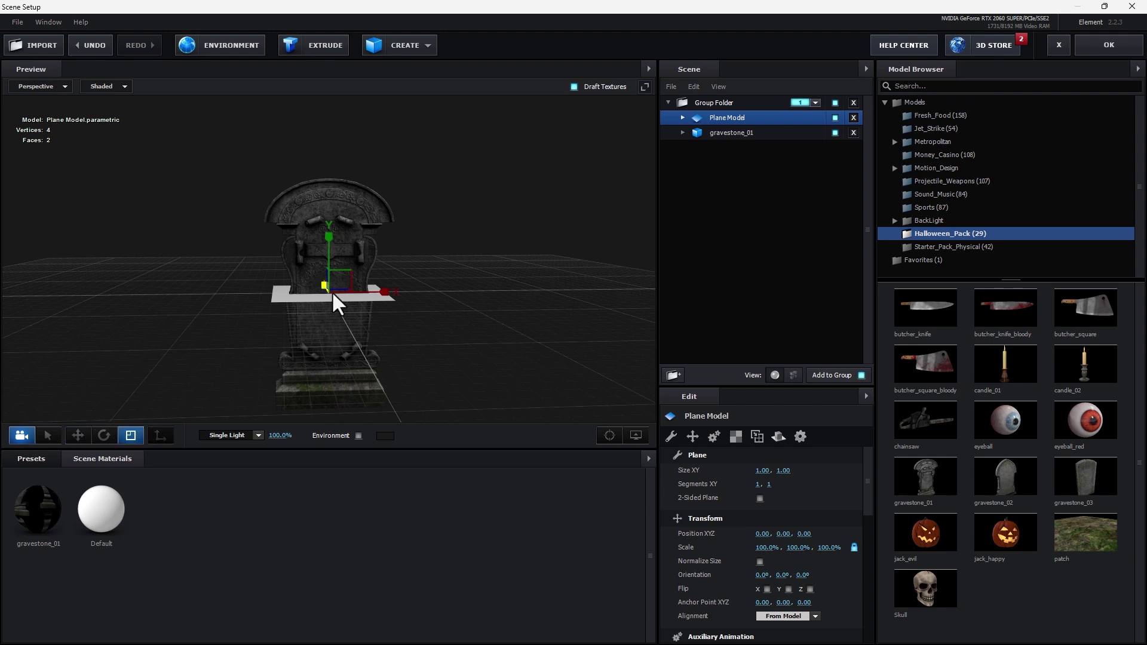
left_click_drag(331, 291, 765, 144)
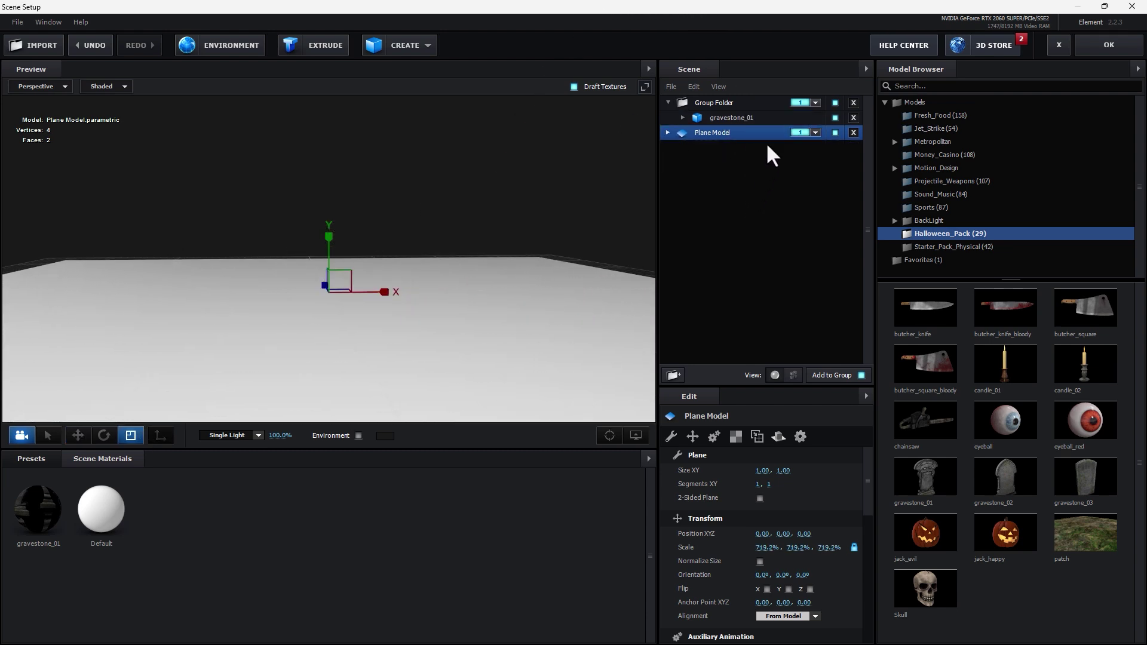
Move the plane model into its own group 2 and return to After Effects
left_click(807, 134)
left_click(821, 150)
left_click(1109, 45)
Reselect the E3D layer and expand Group 2's particle position settings alongside Group 1's
left_click(121, 541)
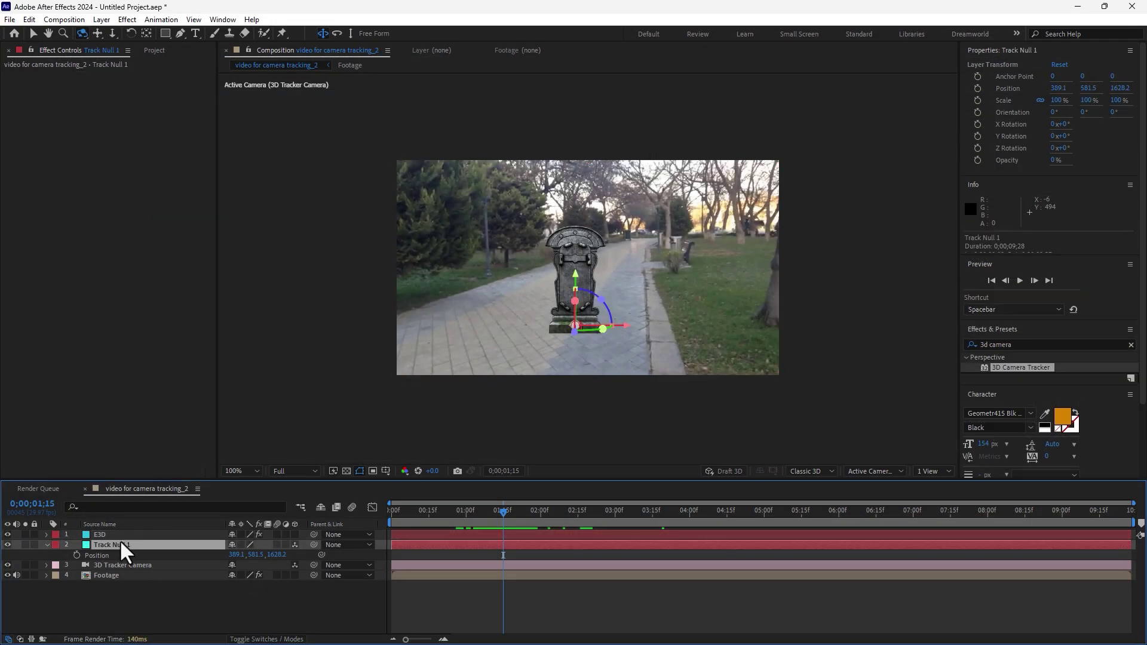
left_click(123, 536)
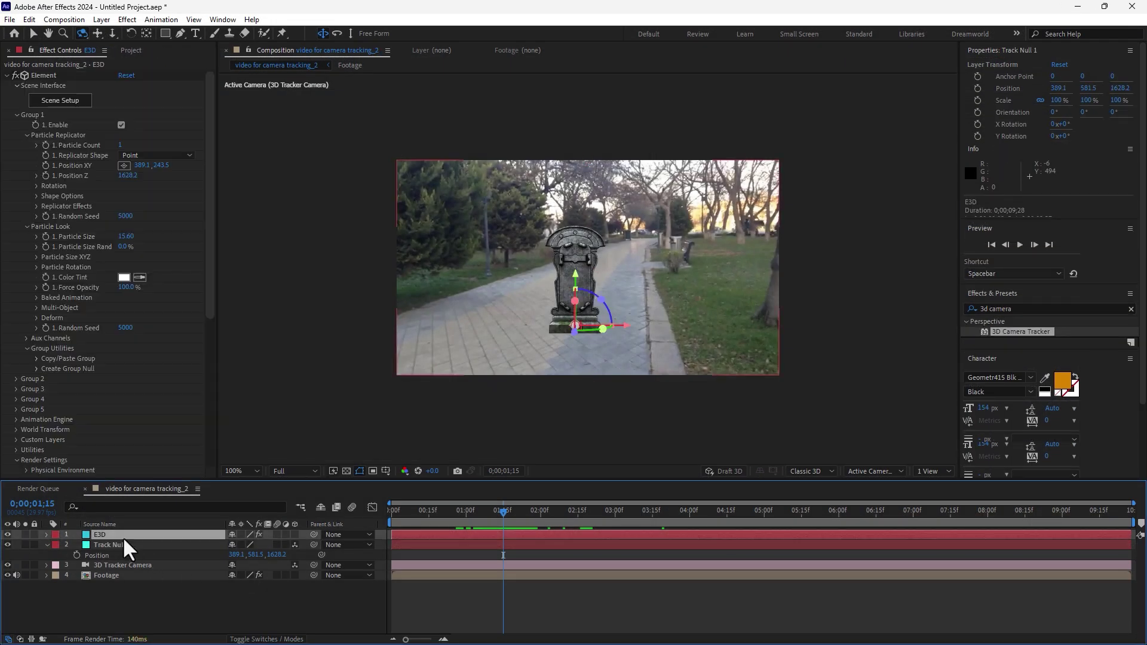
left_click(15, 115)
left_click(16, 126)
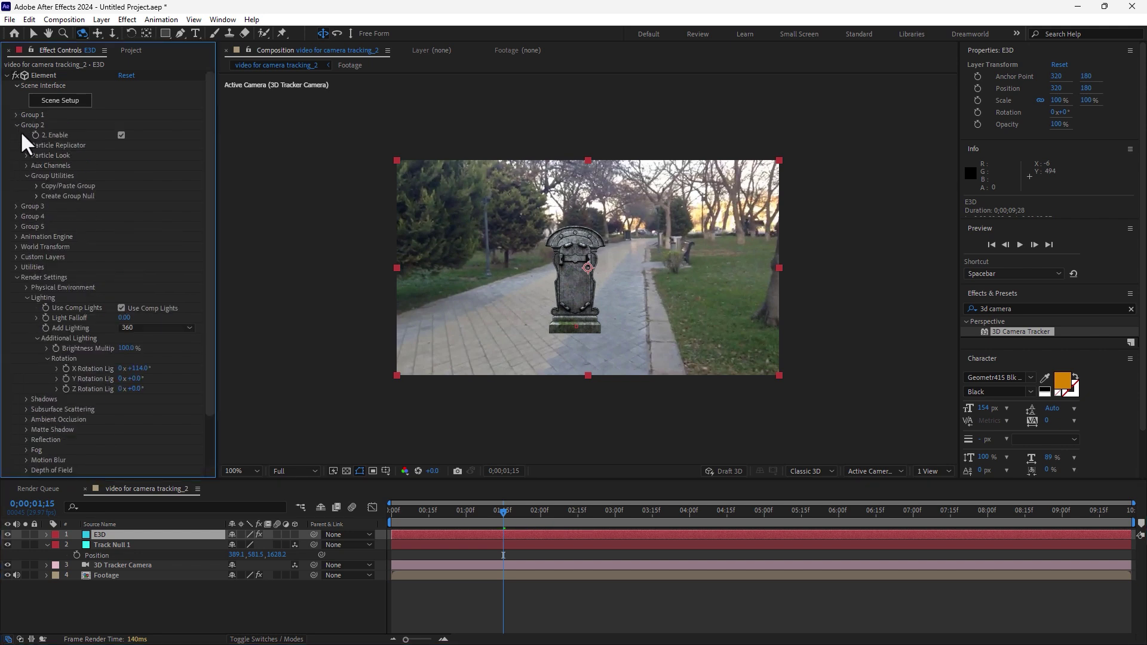
left_click(25, 144)
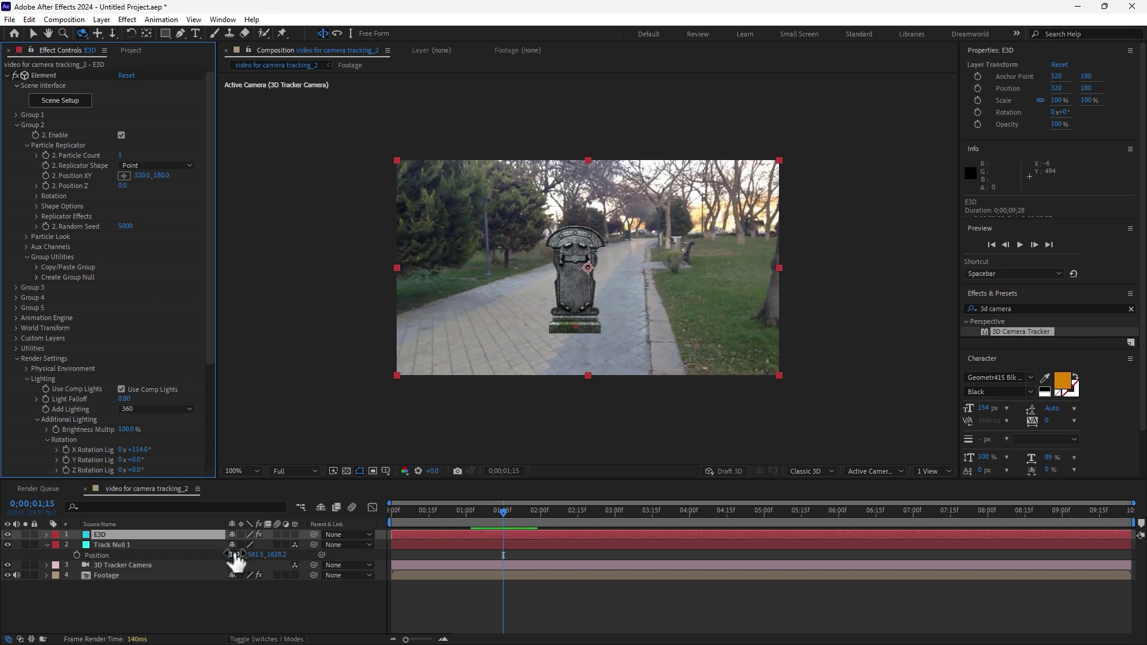
left_click(16, 115)
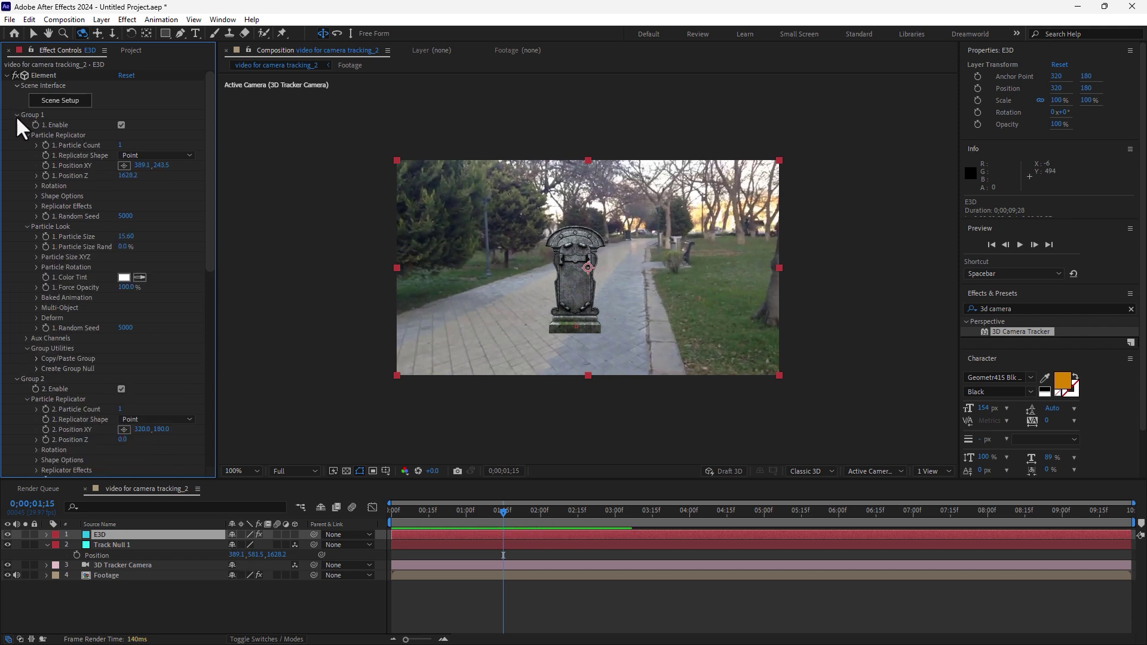
Copy Group 1's X 389.1 and Y 243.5 into Group 2's position
left_click(142, 165)
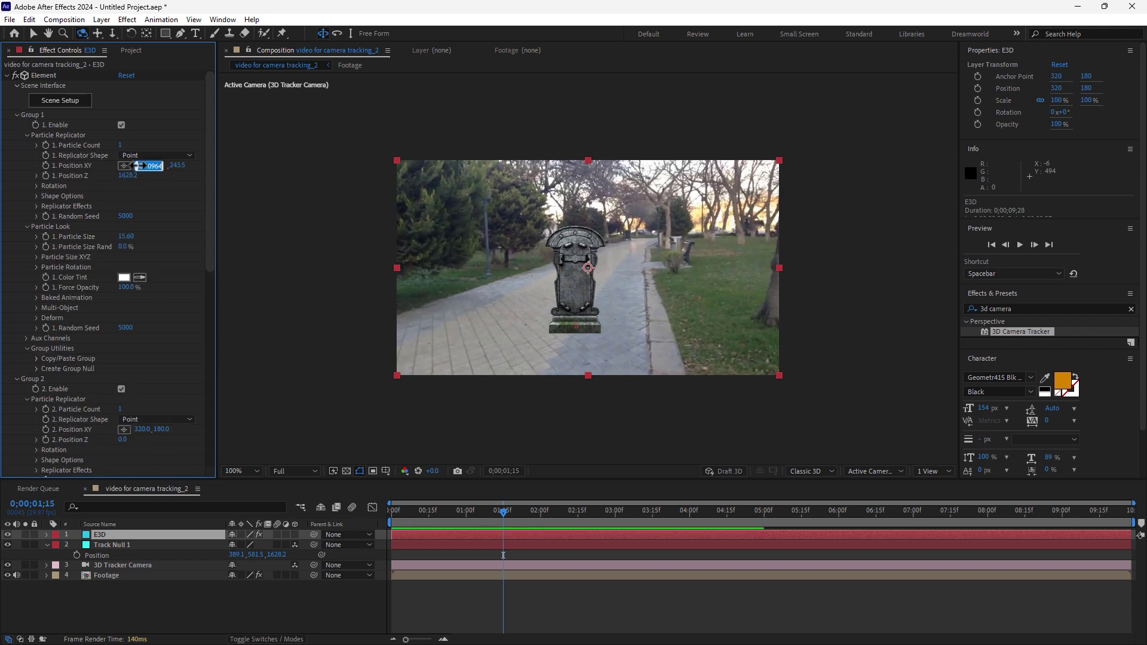
left_click(144, 428)
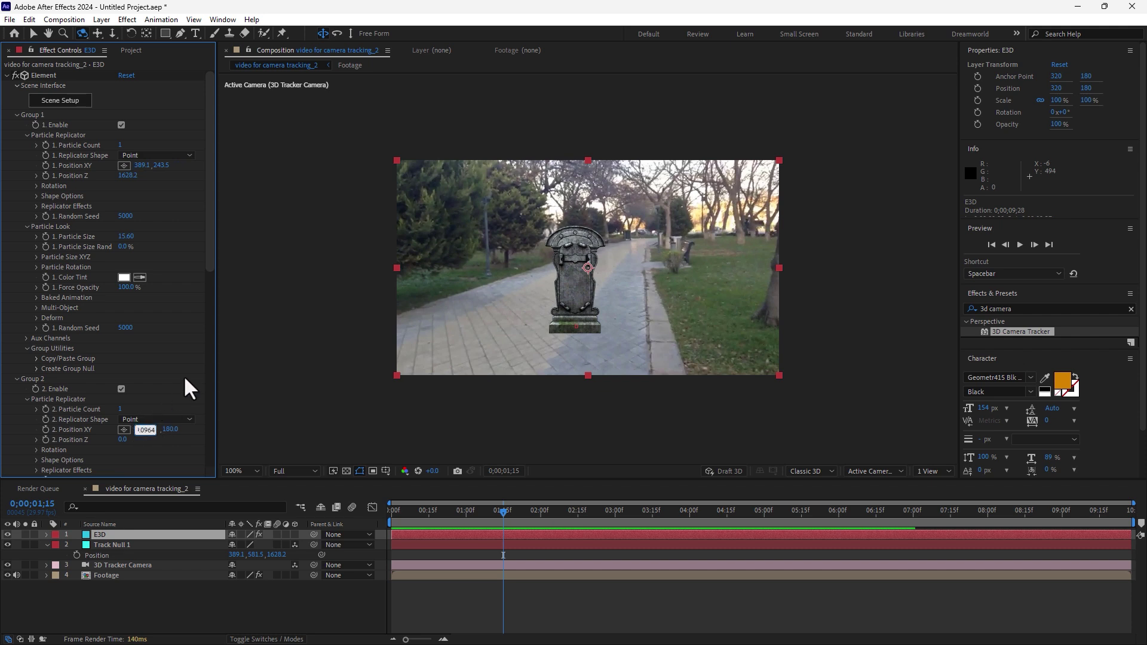
key("Return")
left_click(160, 165)
key("Return")
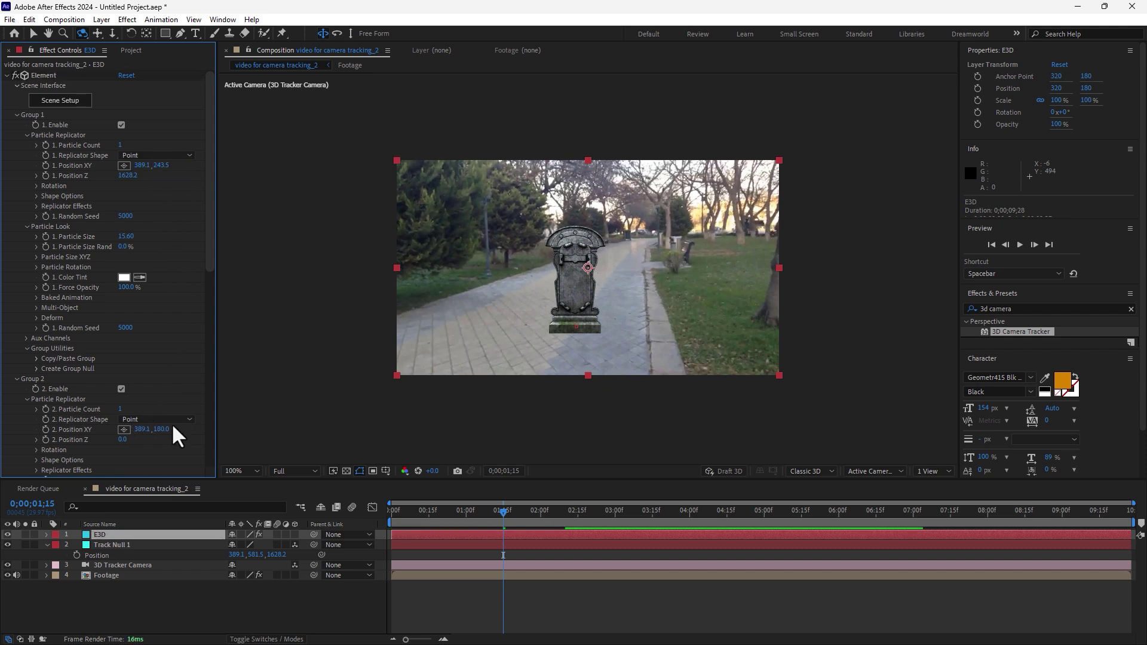
left_click(160, 429)
type("243.5")
key("Return")
Match Group 2's Z to 1628.2, then lower its Y to 544.5 beneath the gravestone
left_click(129, 176)
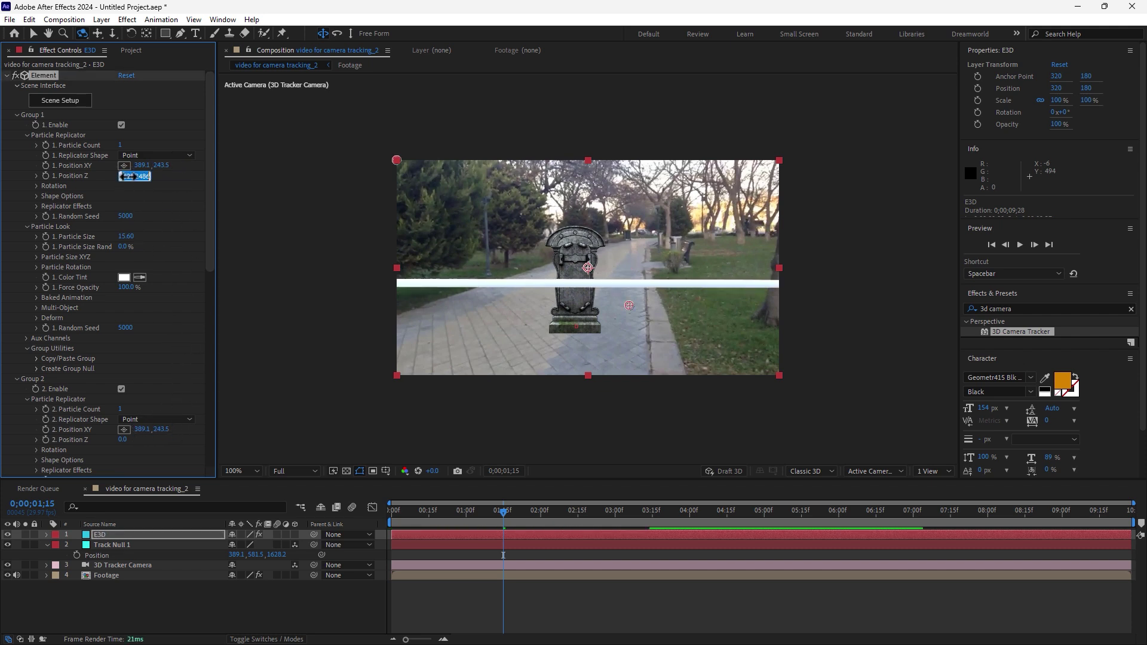
key("Return")
left_click(123, 439)
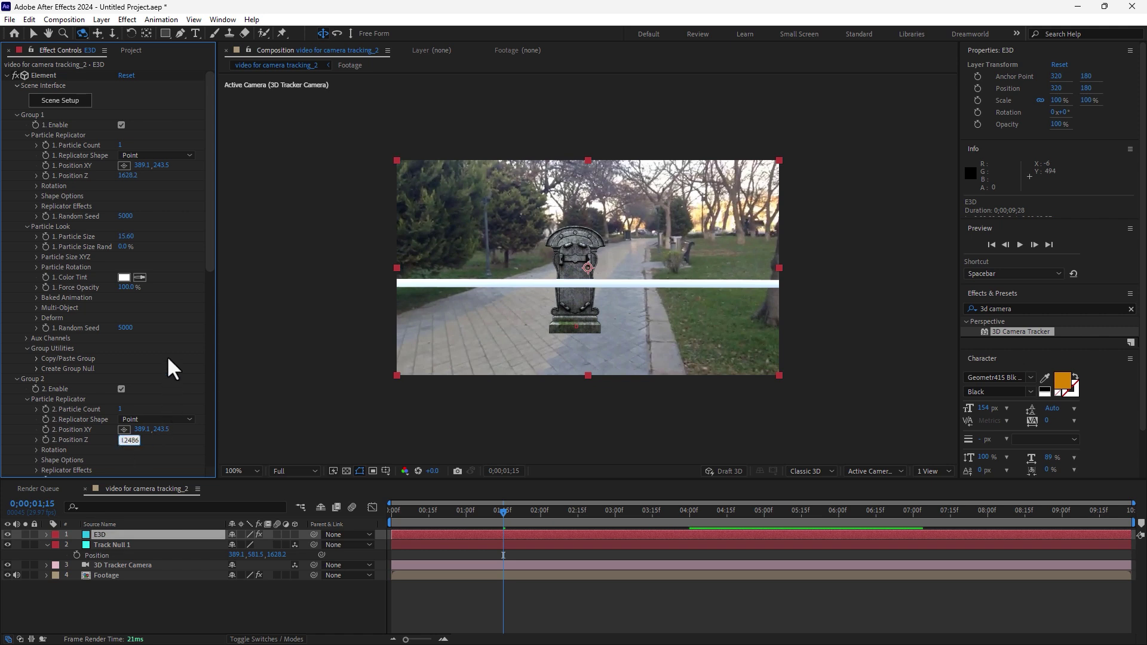
key("Return")
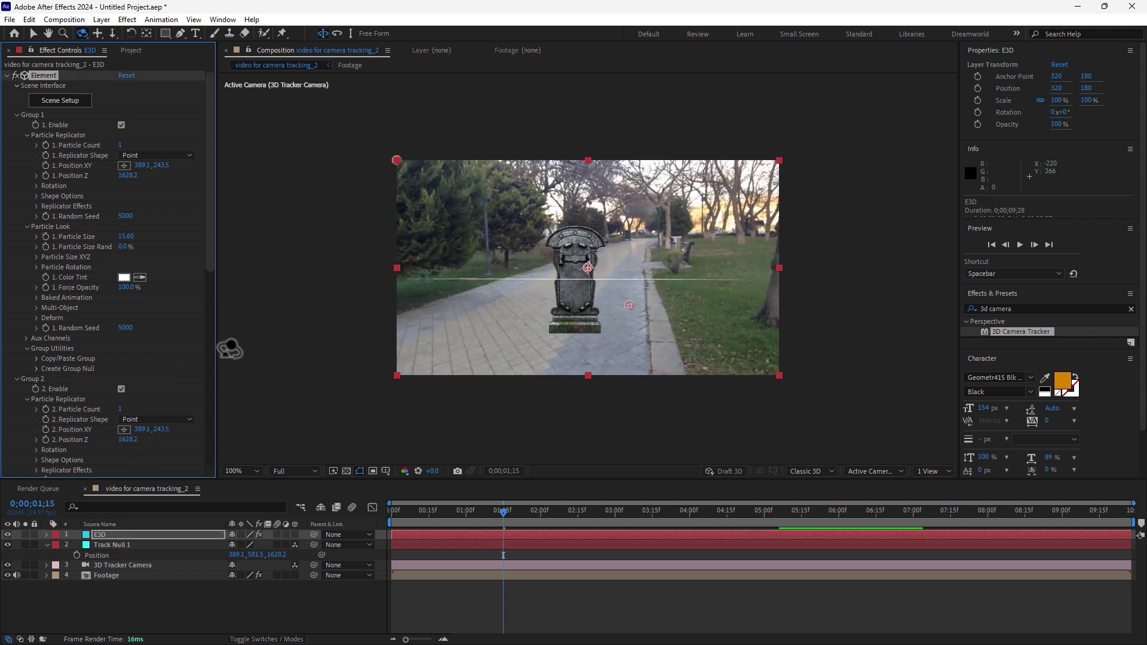
left_click_drag(160, 429, 433, 383)
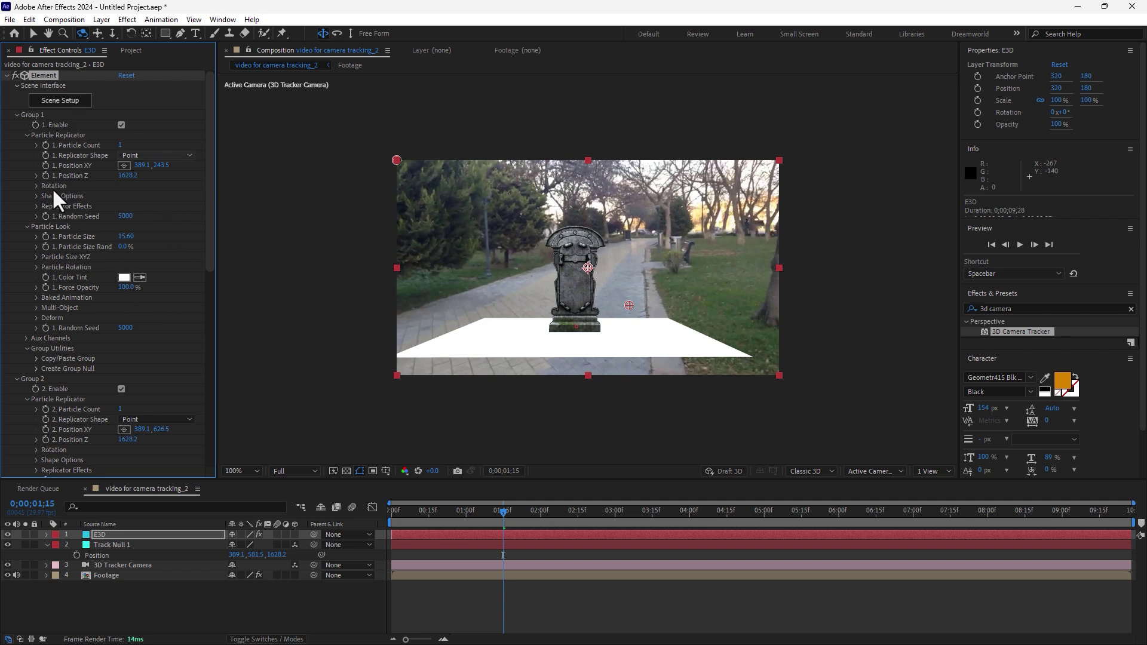
Tilt the gravestone (Group 1) forward to 15° X rotation
left_click(36, 185)
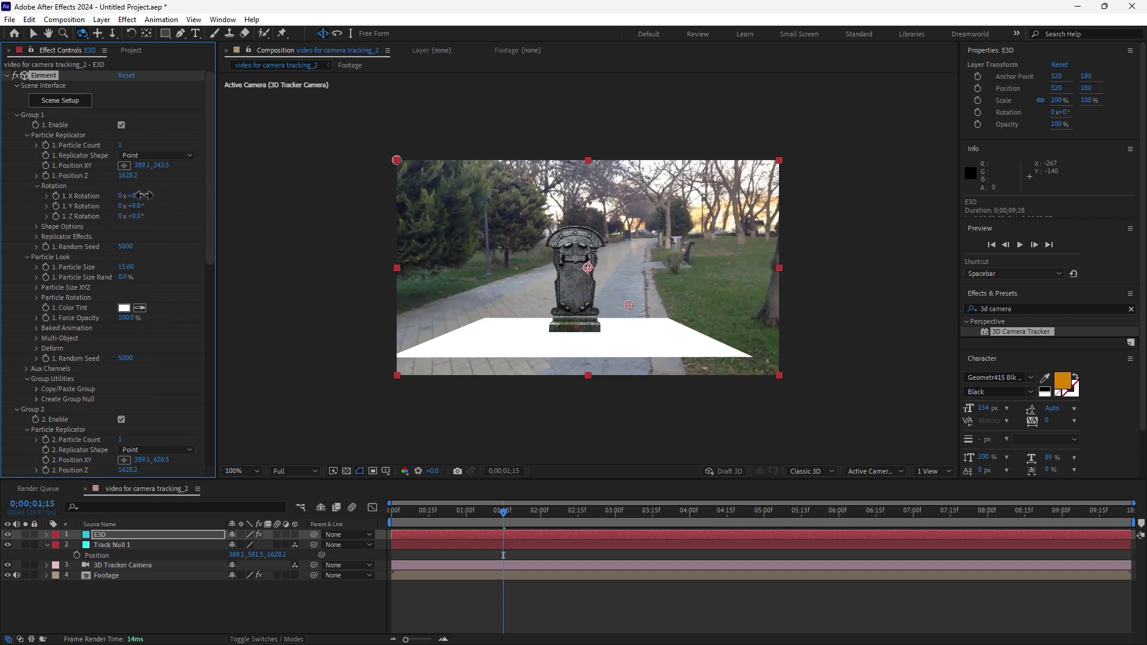
left_click_drag(143, 195, 152, 195)
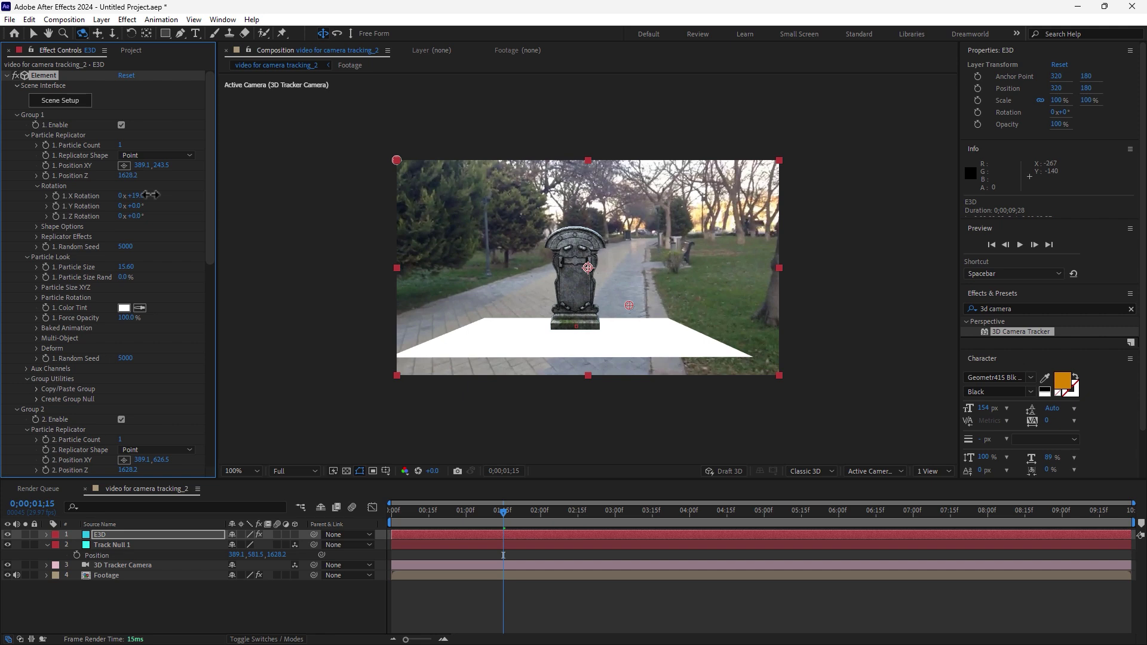
left_click_drag(152, 195, 105, 196)
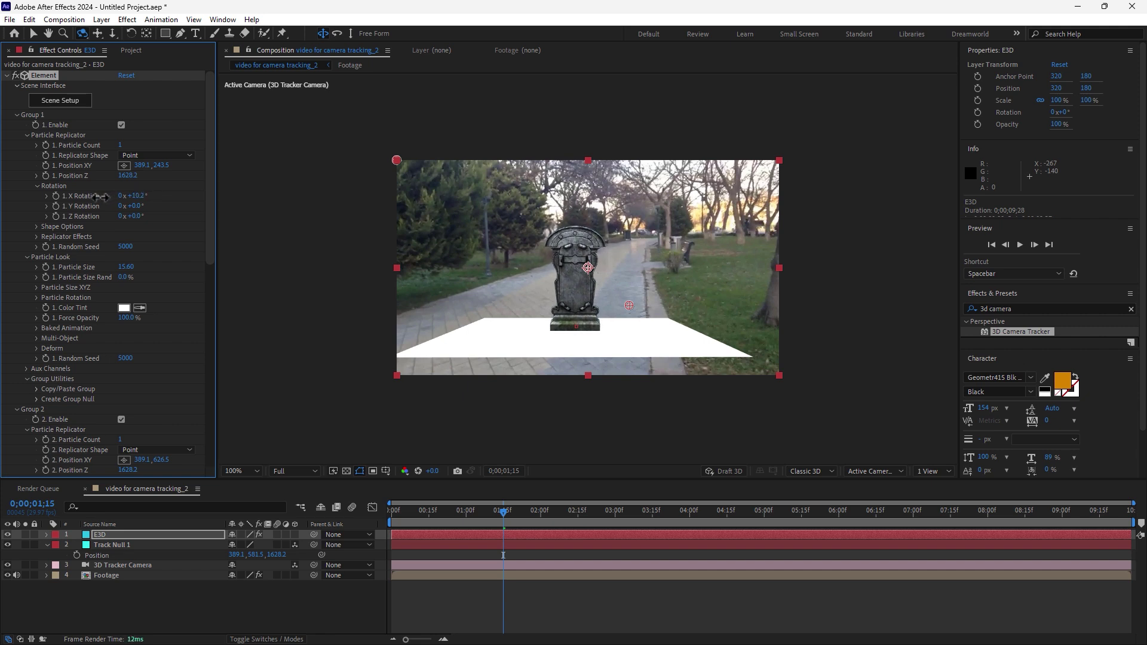
left_click(137, 195)
key("Return")
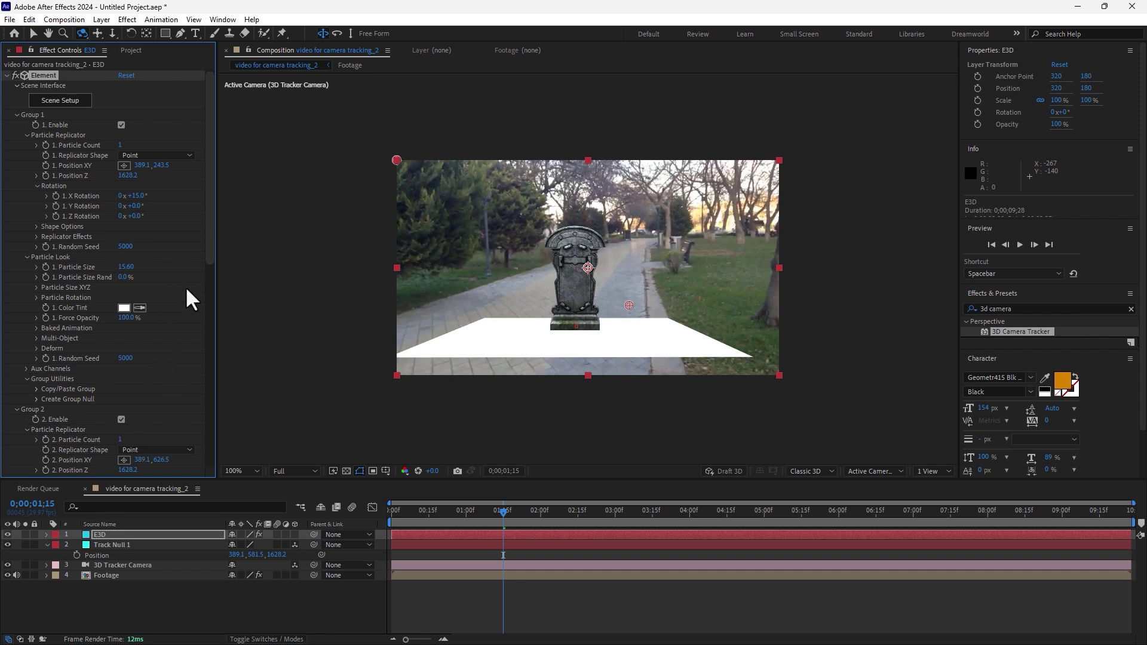
Tilt the ground plane (Group 2) to 15° X rotation to match the walkway
scroll(185, 286, "down", 3)
left_click(37, 373)
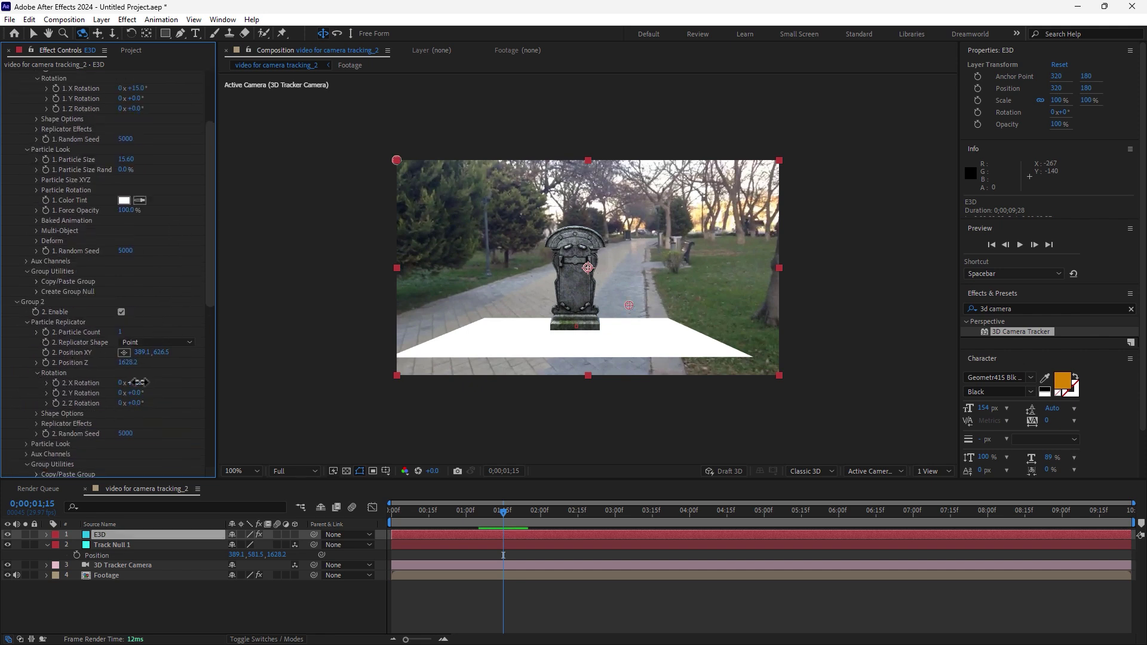
left_click_drag(138, 383, 142, 382)
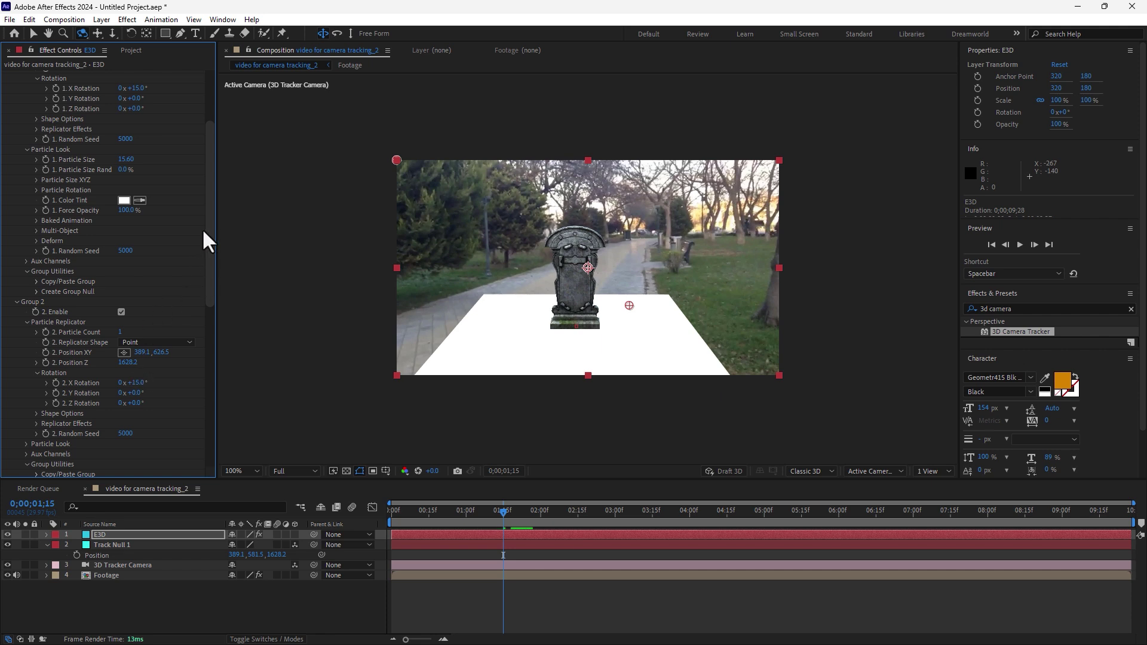
scroll(214, 128, "up", 5)
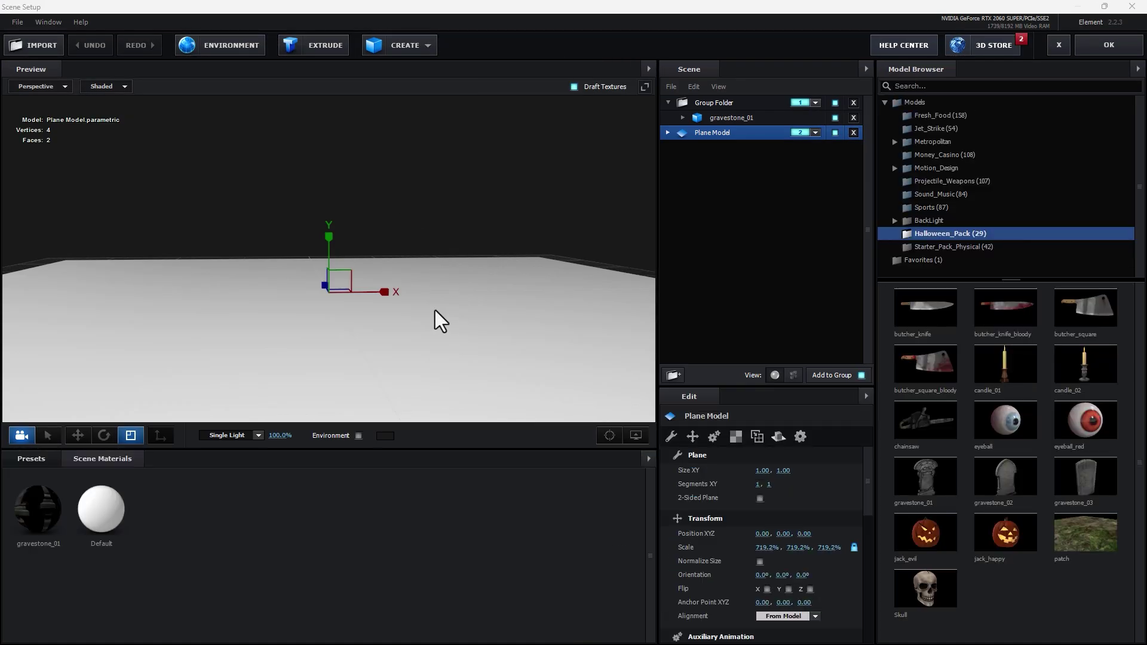
Apply the Physical Matte_Shadow material preset to the plane model and leave Scene Setup
left_click(30, 459)
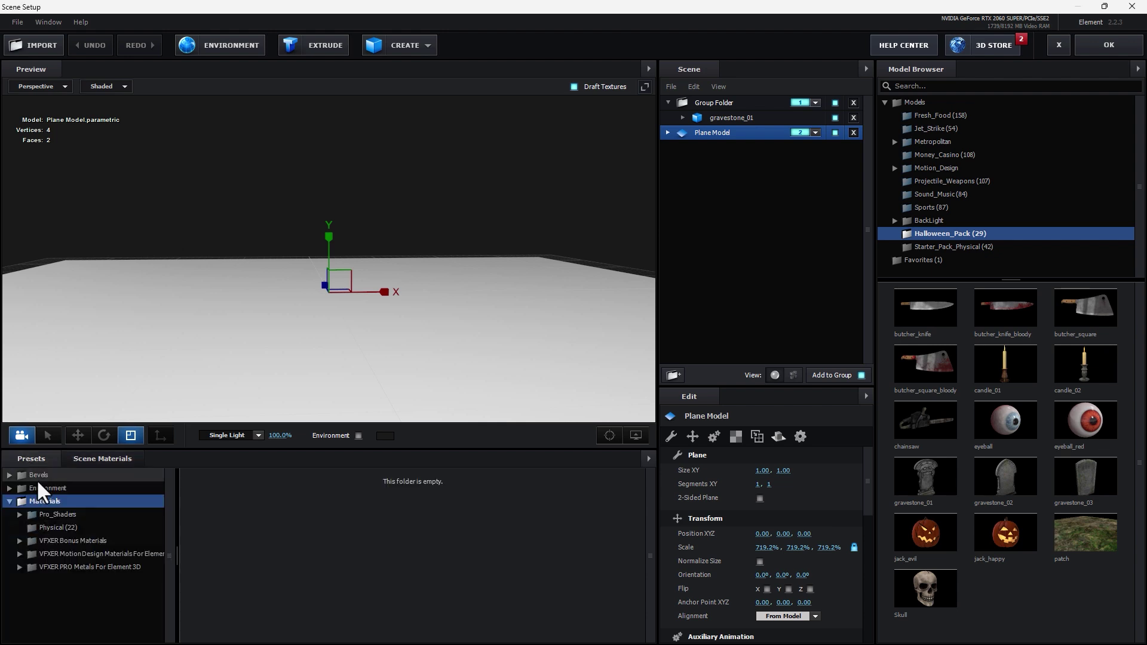
double_click(41, 501)
left_click(60, 527)
scroll(484, 589, "down", 3)
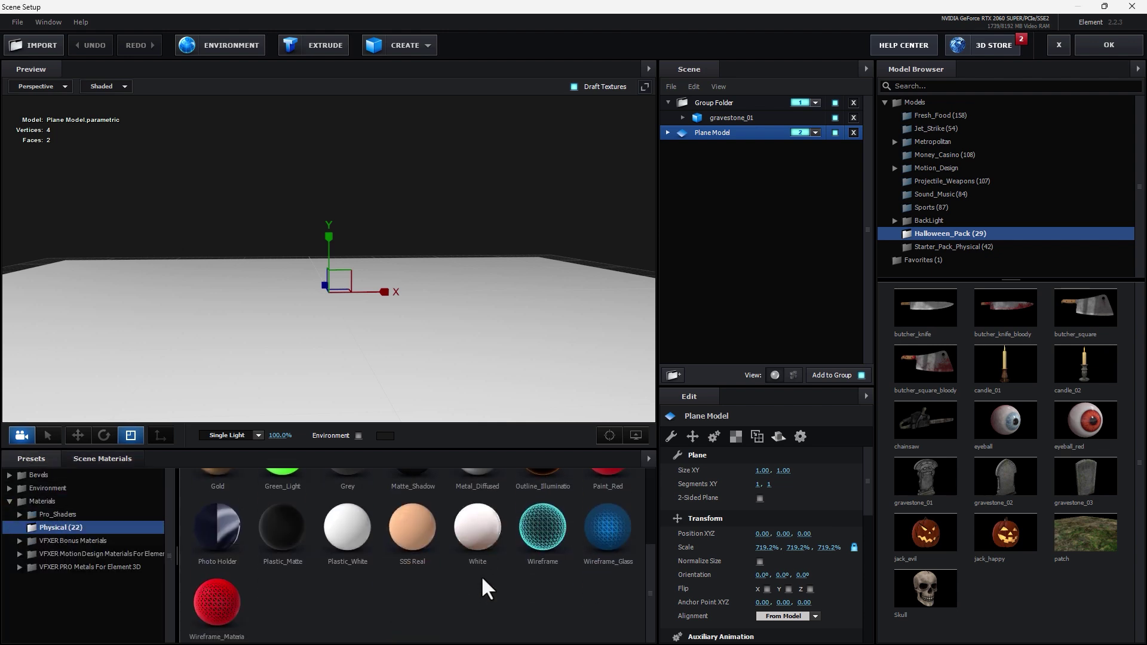
scroll(484, 589, "up", 2)
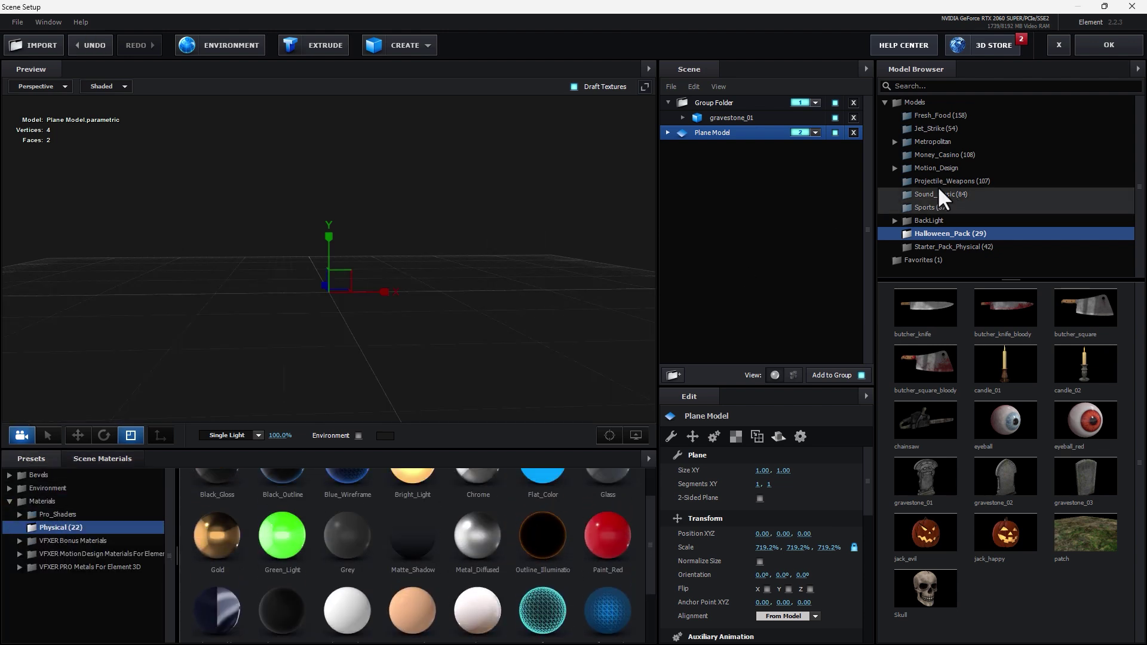
key("Return")
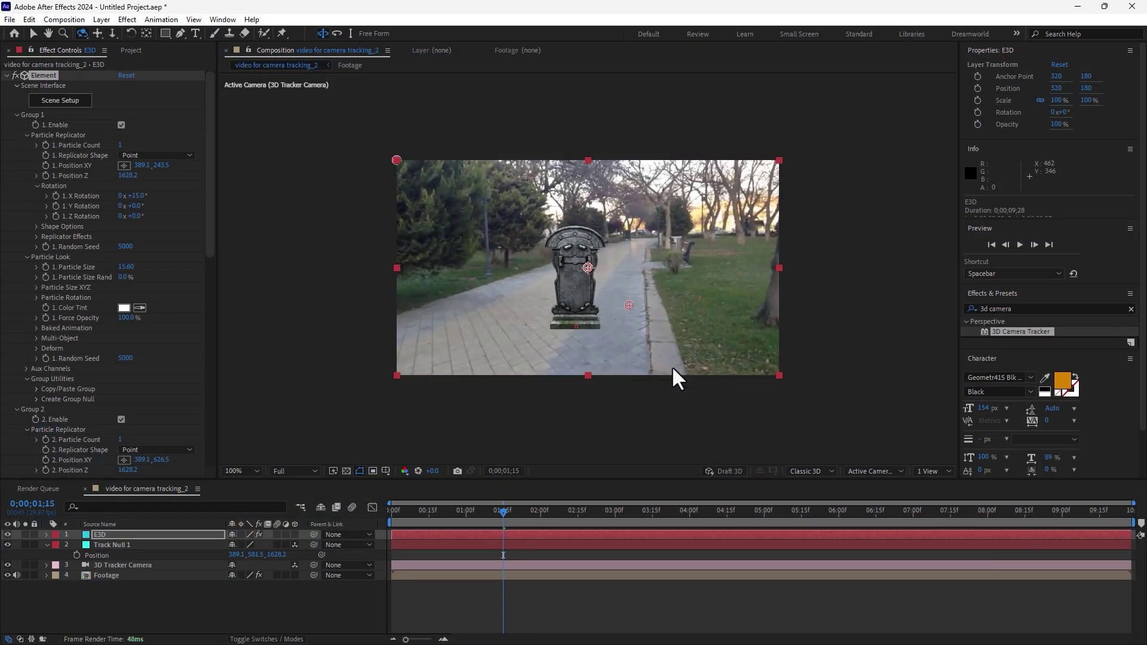
Enable ambient occlusion in the Element effect's Render Settings
left_click_drag(210, 100, 210, 371)
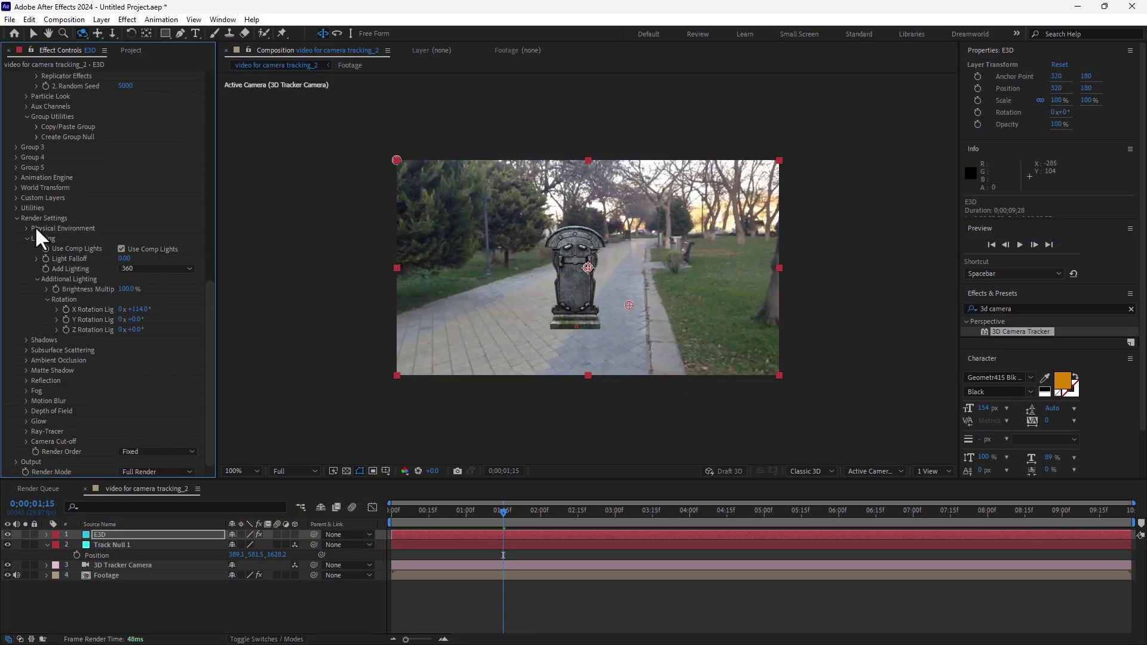
left_click(26, 361)
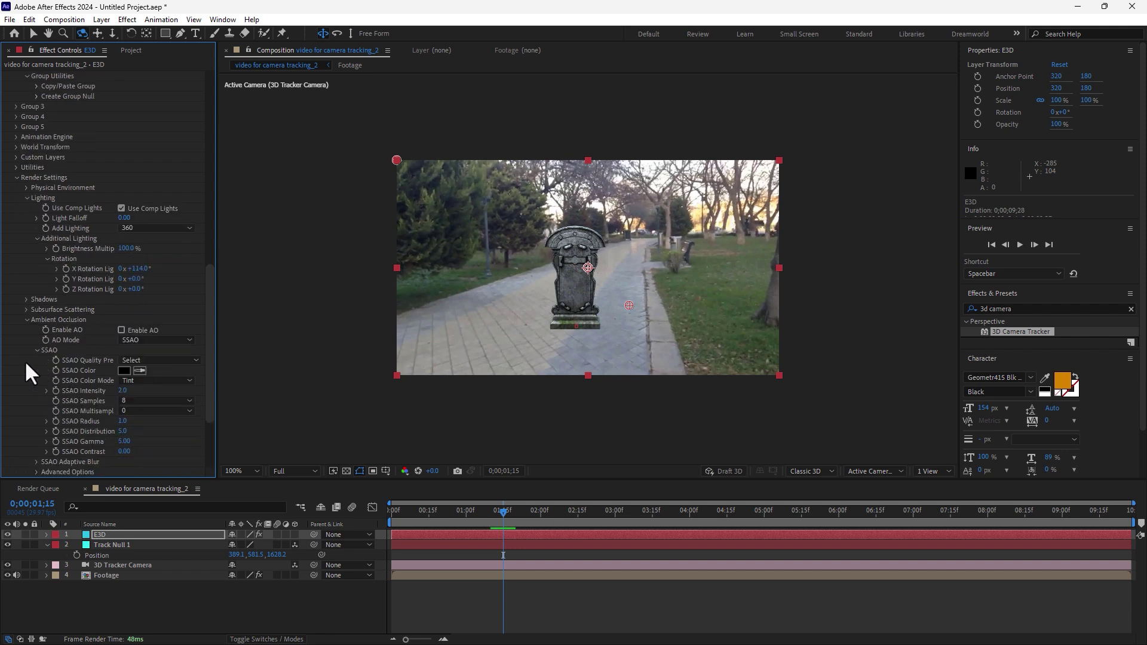
left_click(135, 328)
left_click(141, 325)
Set SSAO intensity to 7.4, samples to 32, radius to 5.3 and distribution to 10.6
mouse_move(123, 390)
left_mouse_down()
mouse_move(159, 389)
mouse_move(147, 392)
left_mouse_up()
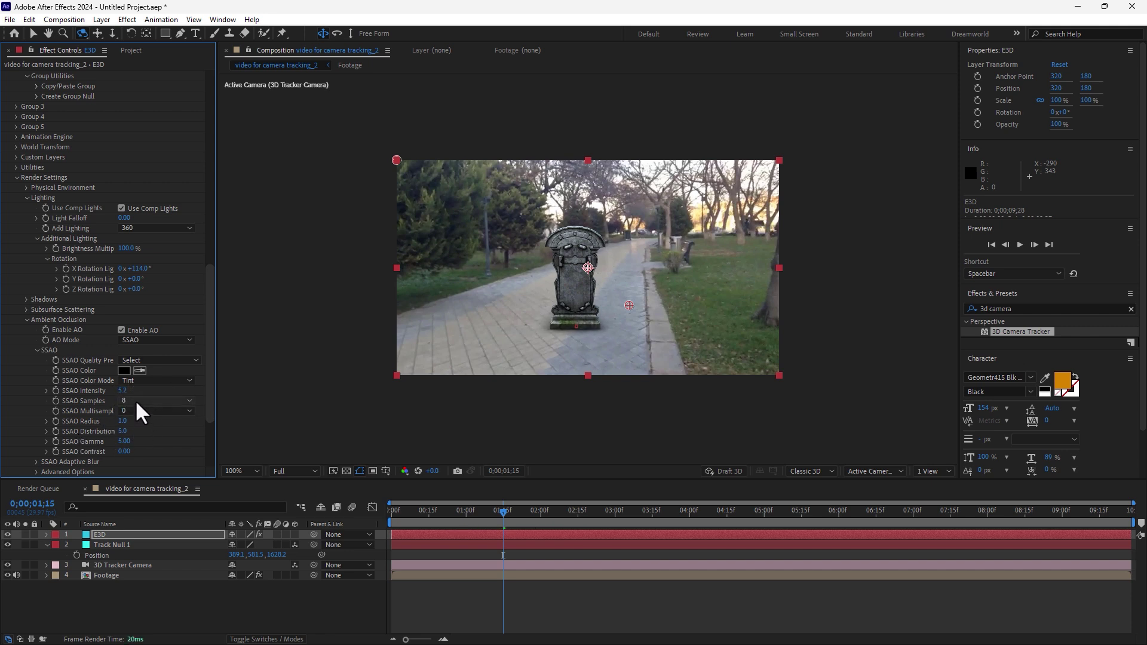
left_click(138, 410)
left_click(152, 441)
mouse_move(124, 427)
left_mouse_down()
mouse_move(141, 421)
mouse_move(84, 441)
mouse_move(138, 431)
left_mouse_up()
mouse_move(123, 392)
left_mouse_down()
mouse_move(166, 393)
mouse_move(142, 400)
left_mouse_up()
Settle SSAO intensity at 7.4 and preview the composite to confirm the gravestone stays pinned
left_click_drag(436, 515, 351, 514)
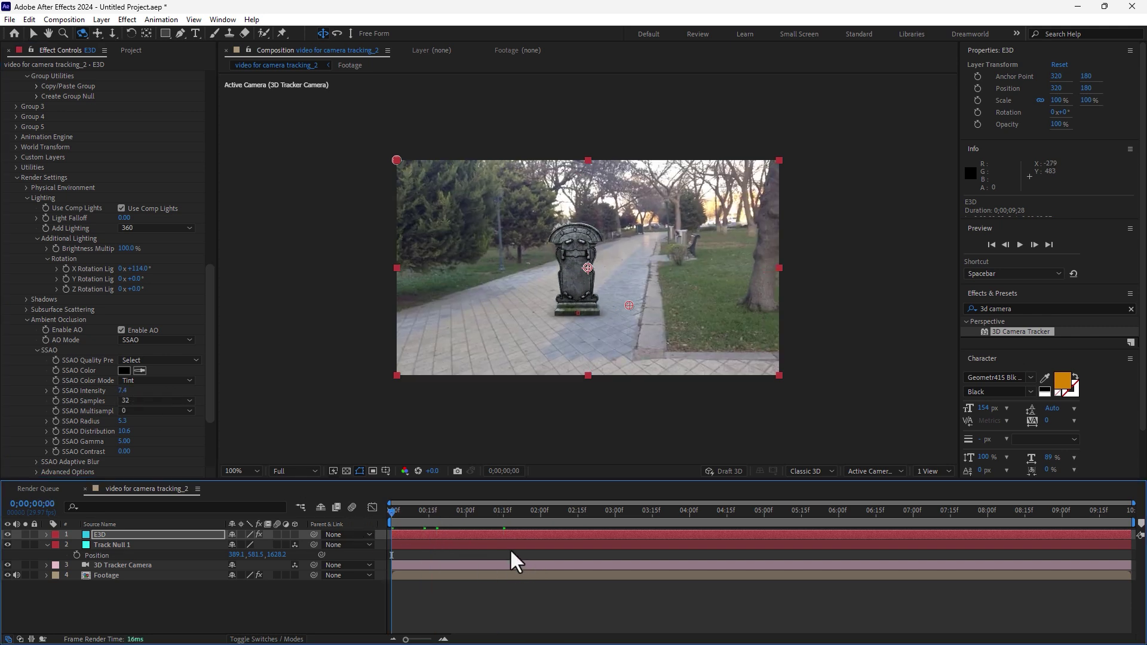
key("space")
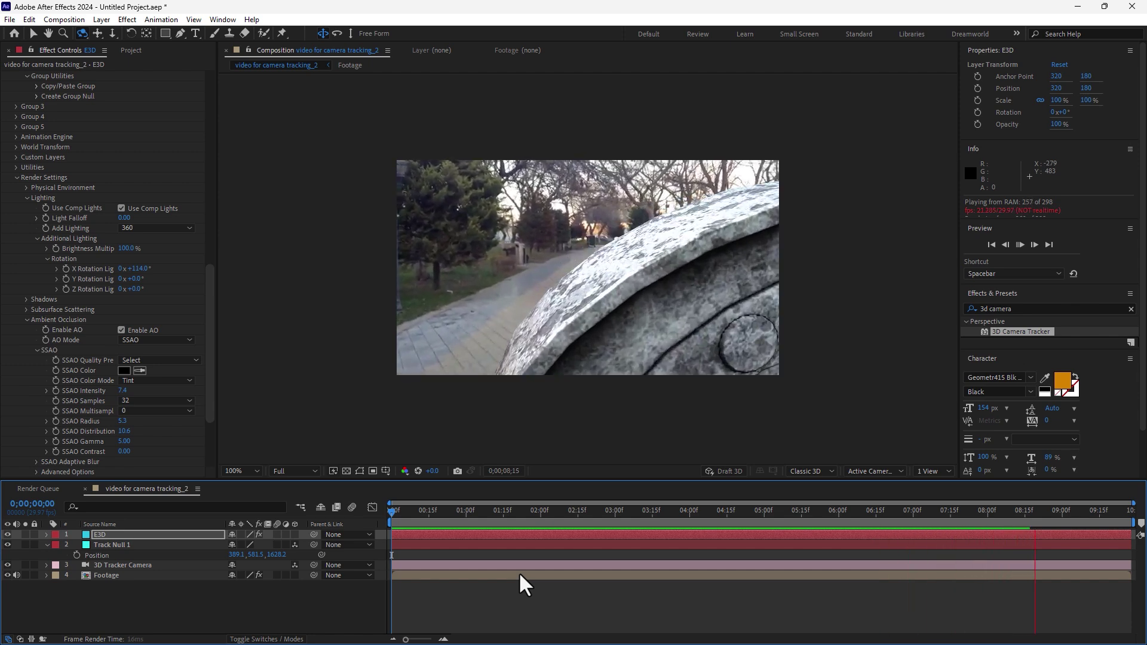
key("space")
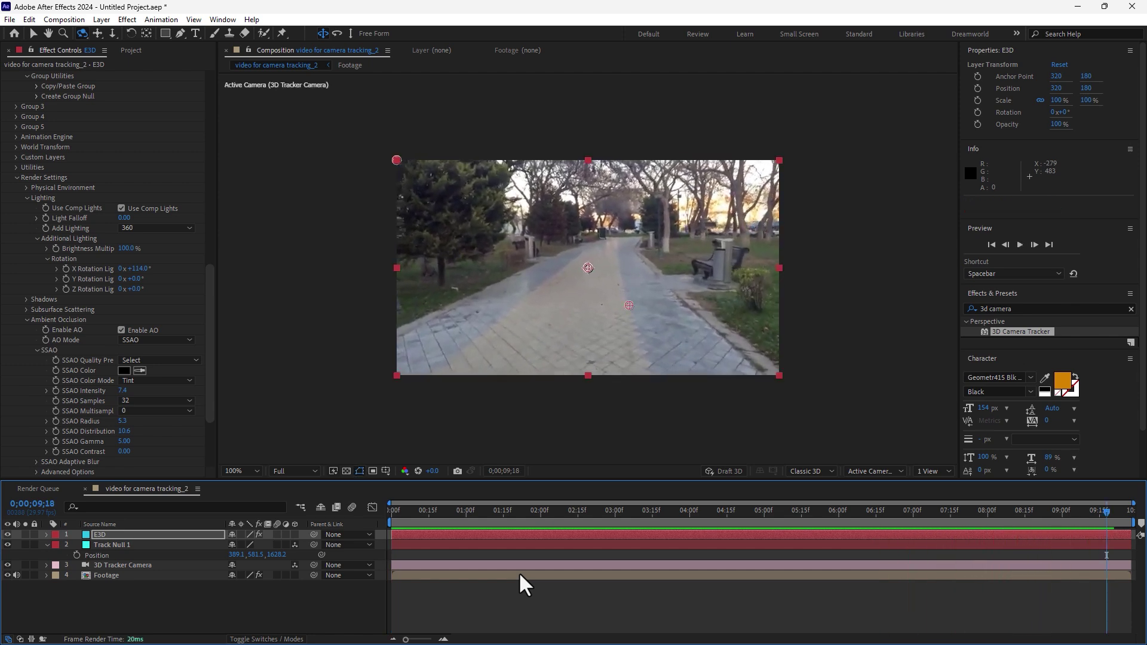
left_click_drag(574, 511, 426, 520)
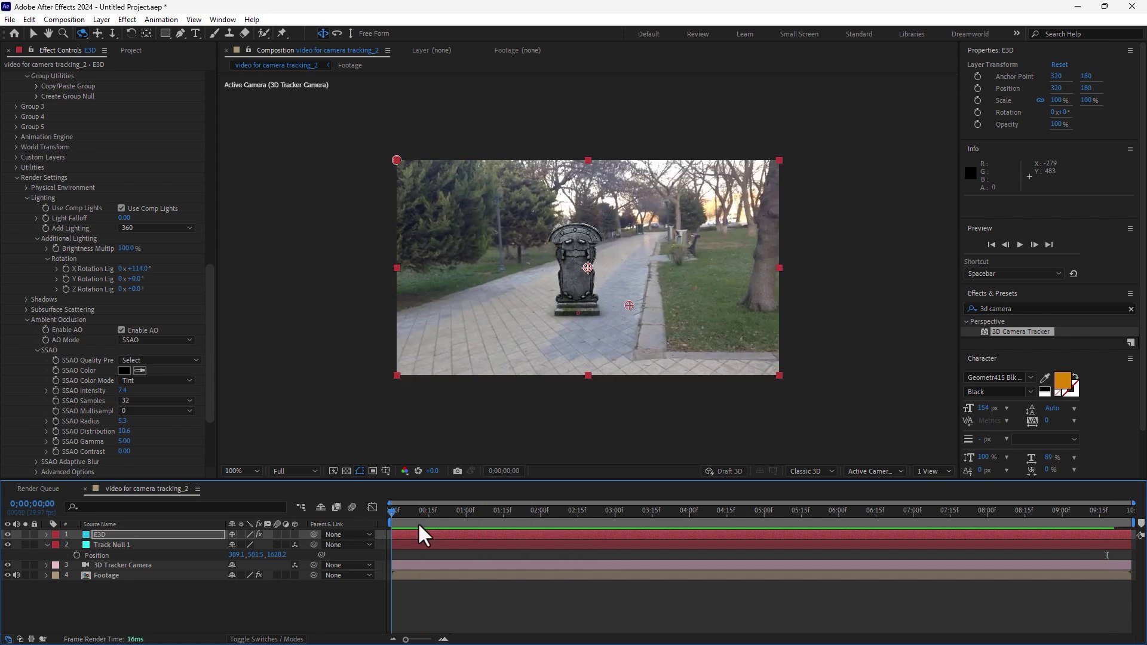
left_click_drag(426, 564, 515, 575)
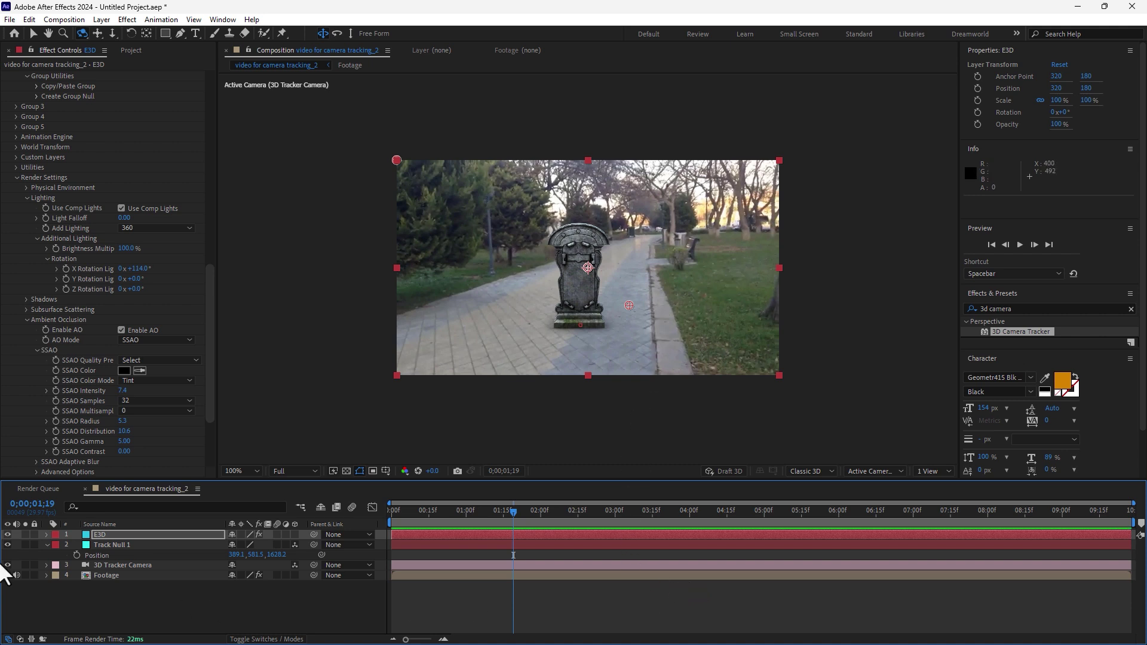
Hide the E3D layer and save the current frame as a file to the Desktop
left_click(7, 534)
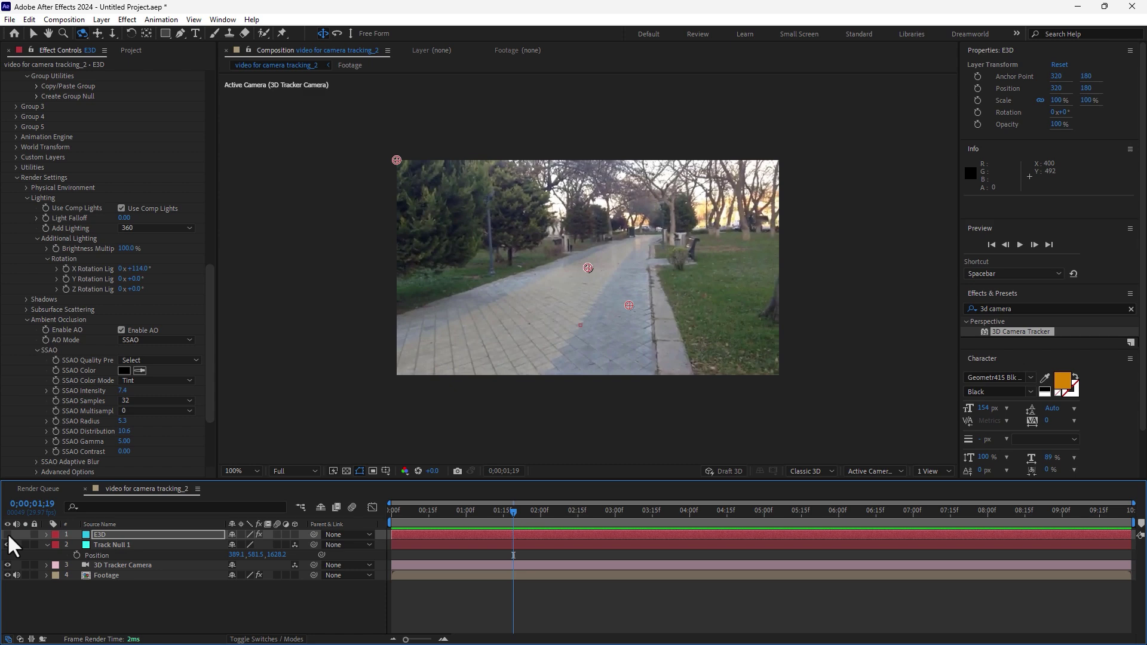
left_click(135, 595)
left_click(67, 20)
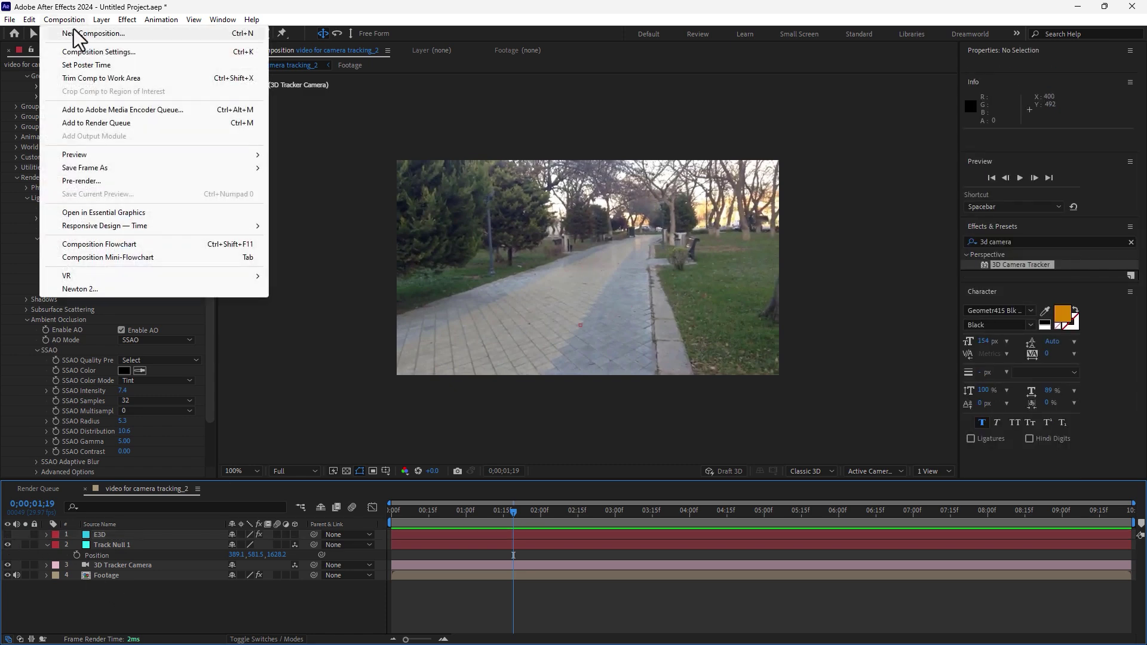
mouse_move(133, 167)
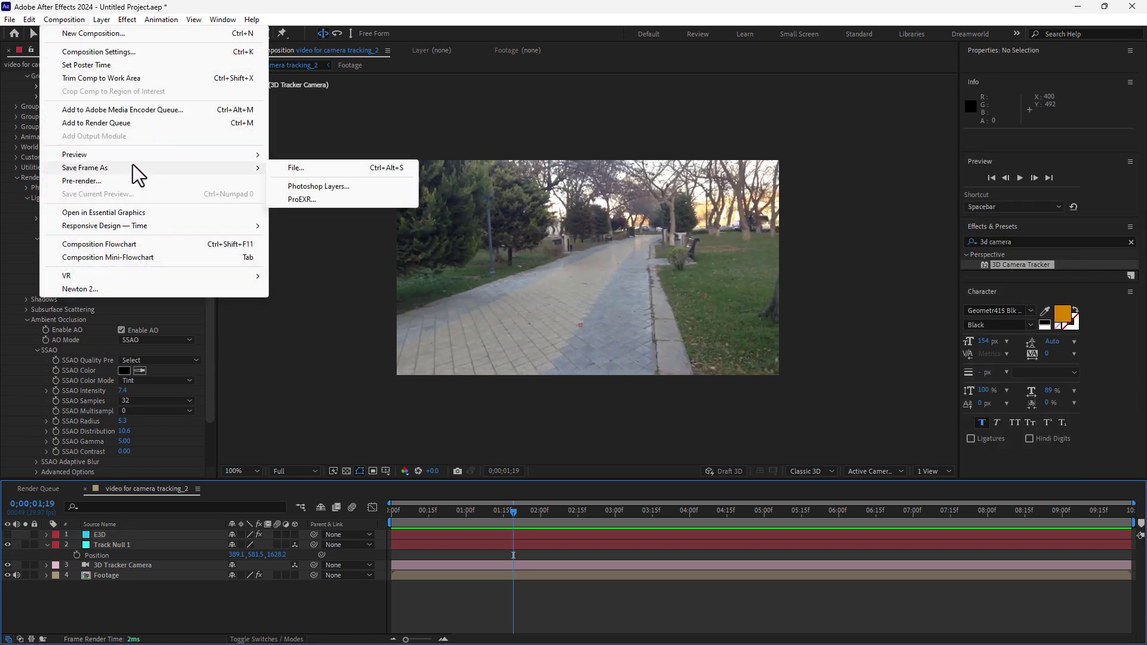
left_click(323, 169)
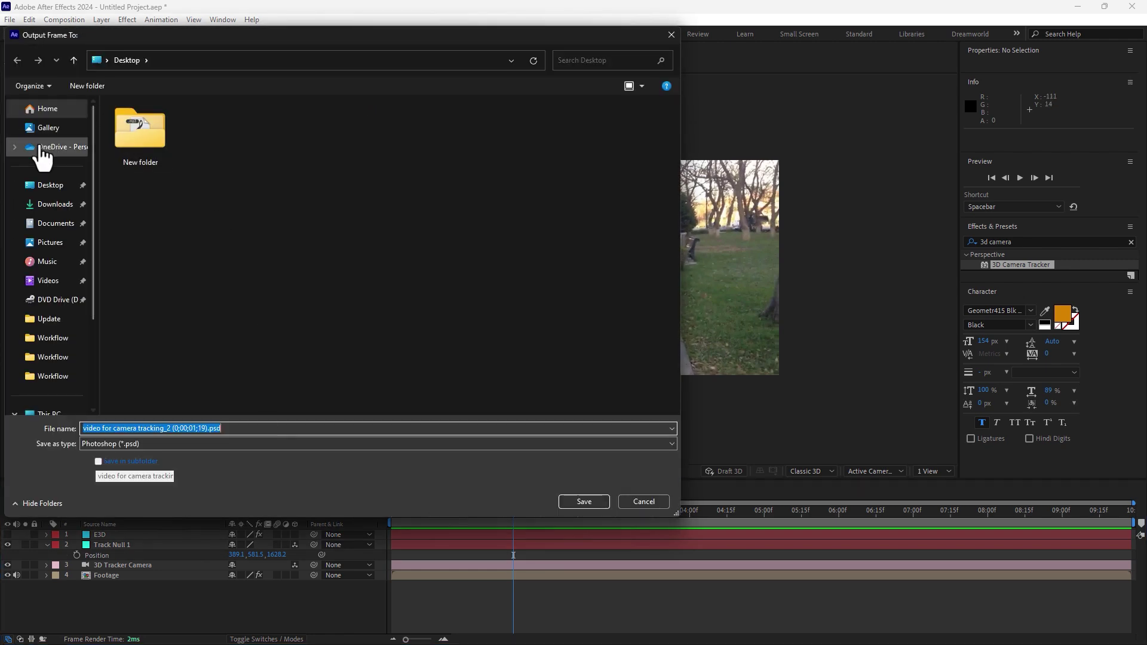
left_click(46, 184)
left_click(585, 503)
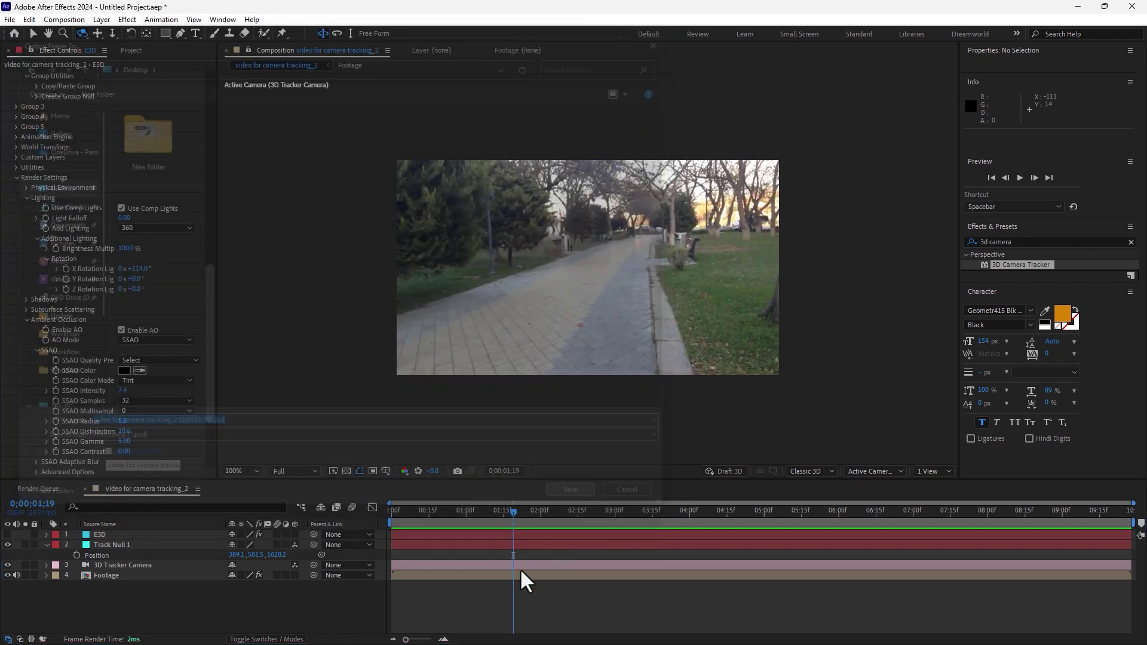
Set the output format to JPEG Sequence, render the frame, and reselect the E3D layer
left_click(107, 562)
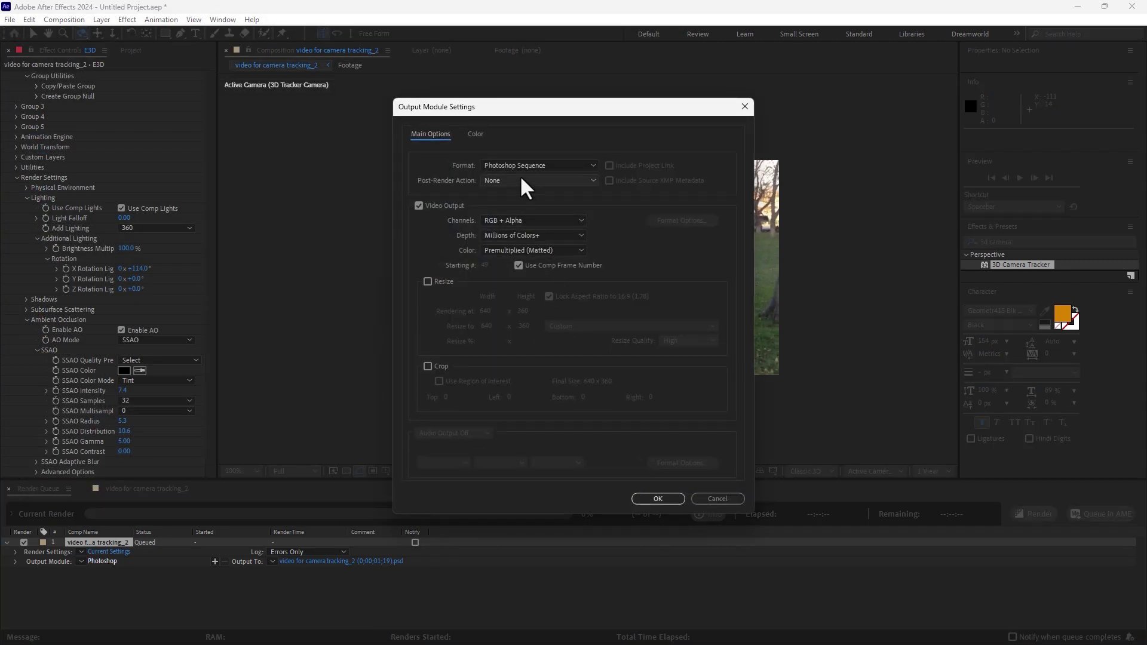
left_click(533, 165)
left_click(519, 257)
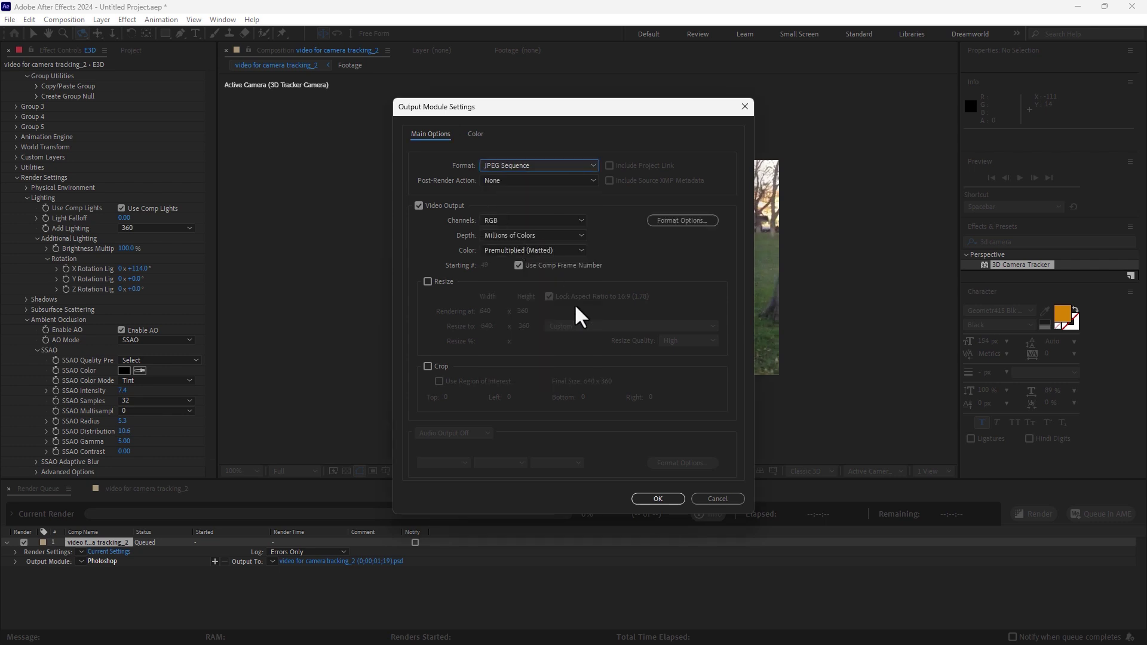
left_click(658, 501)
left_click(1027, 518)
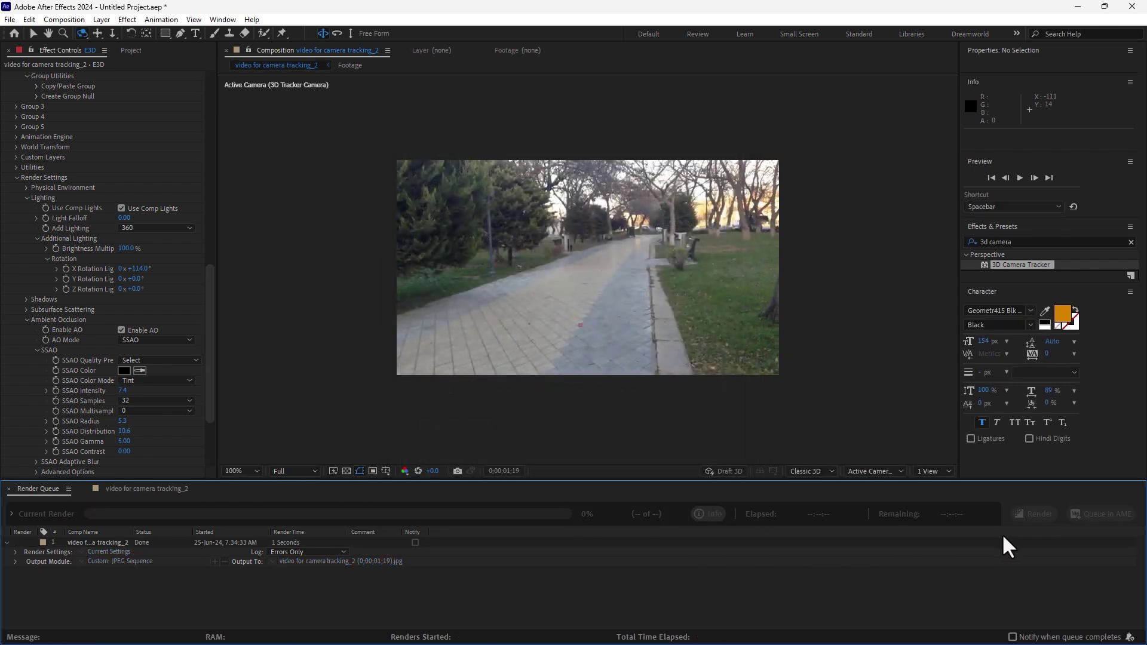
left_click(146, 489)
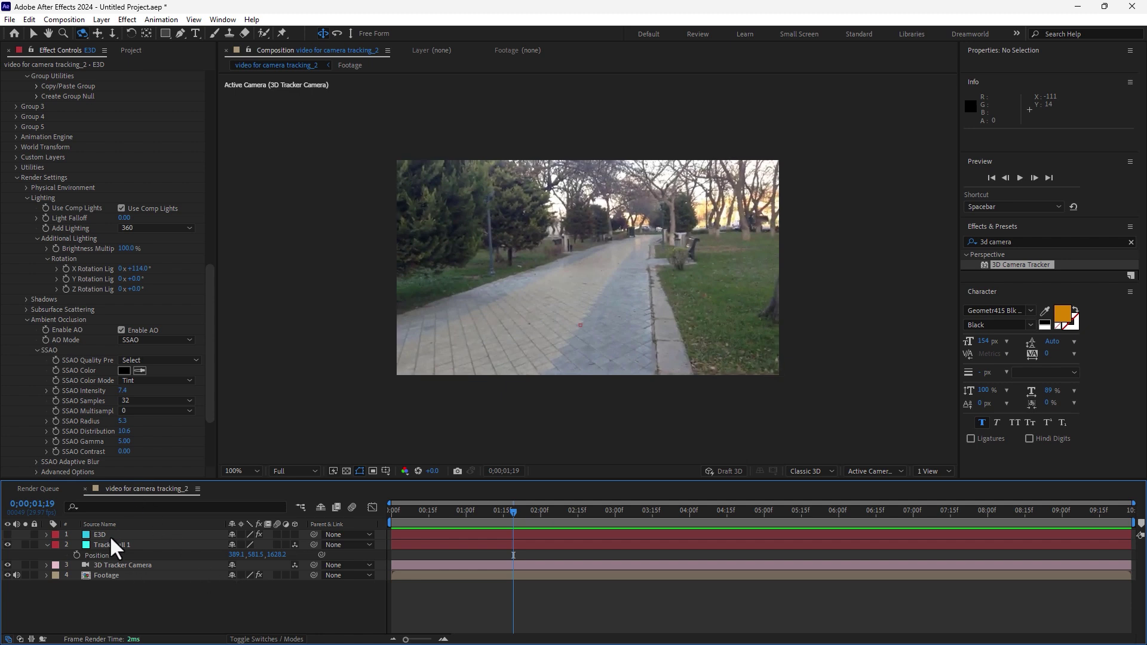
left_click(63, 533)
Unhide E3D and load 'video for camera tracking_2 (0;00;01;19).jpg' as the Scene Setup environment map
left_click(8, 534)
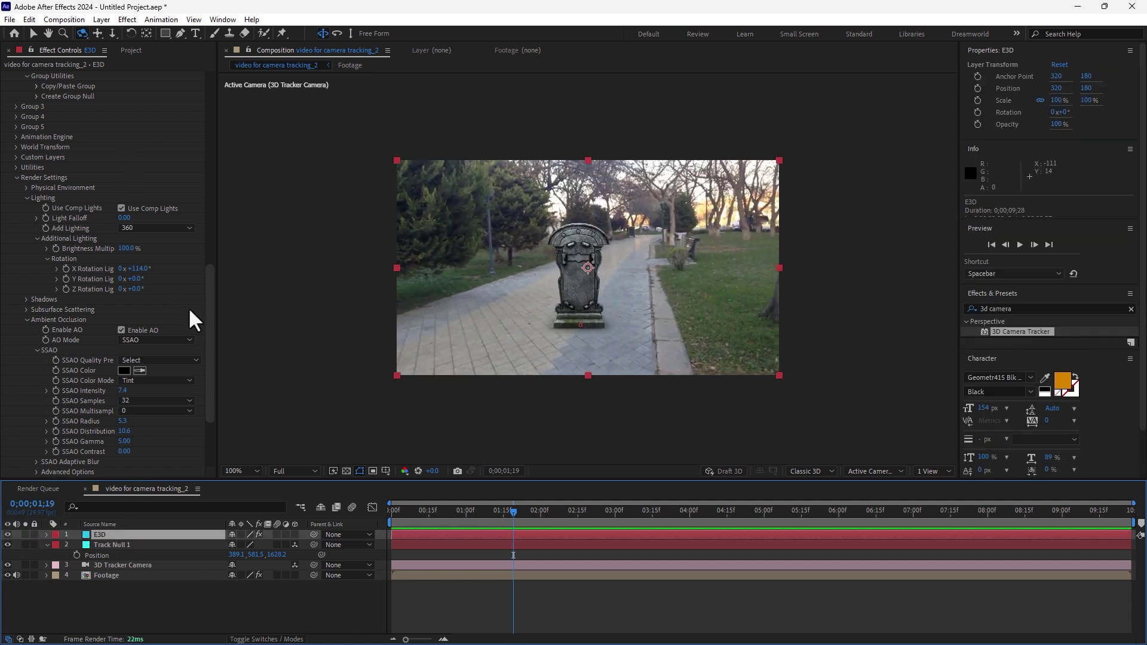
left_click_drag(211, 311, 230, 58)
left_click(51, 99)
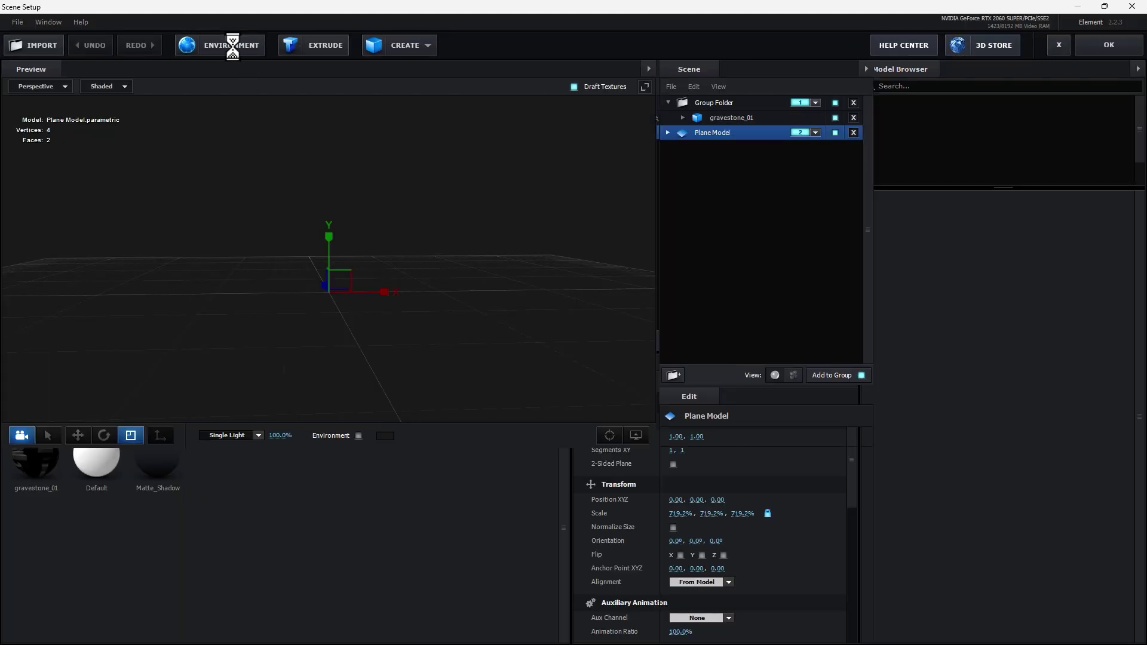
left_click(237, 51)
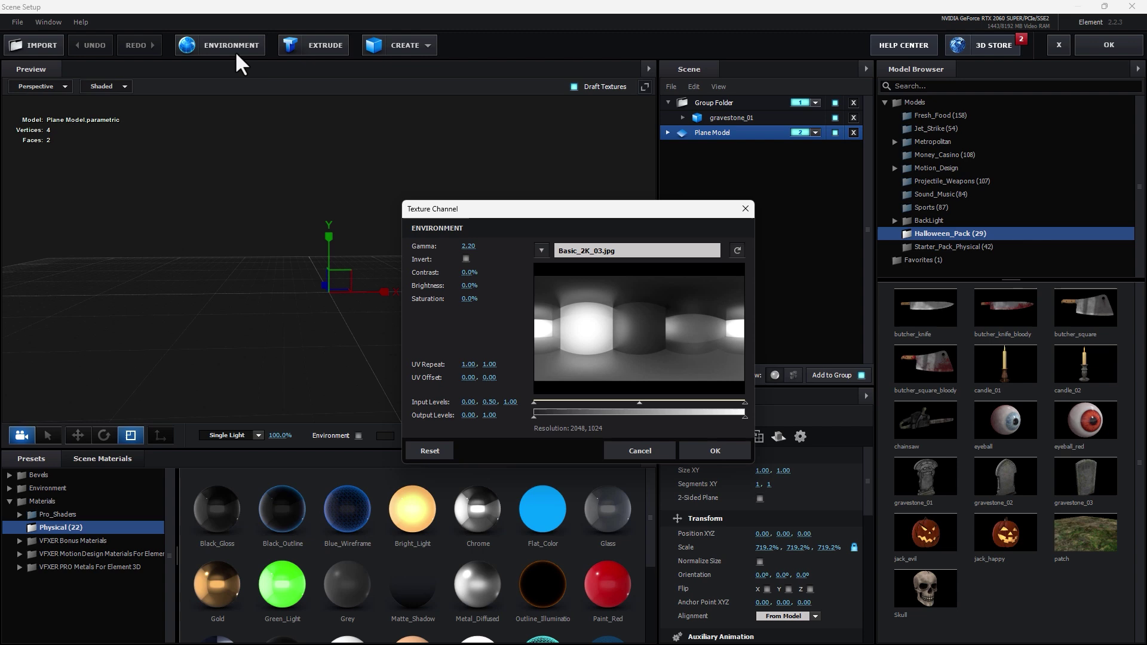
left_click(647, 253)
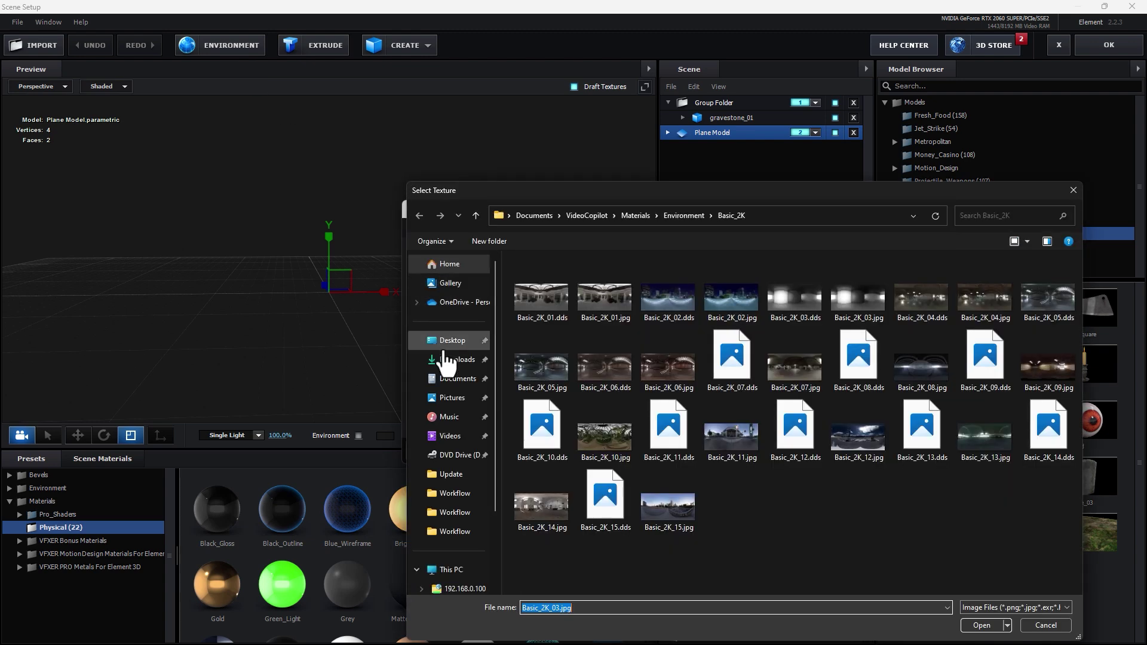
left_click(453, 340)
left_click(613, 306)
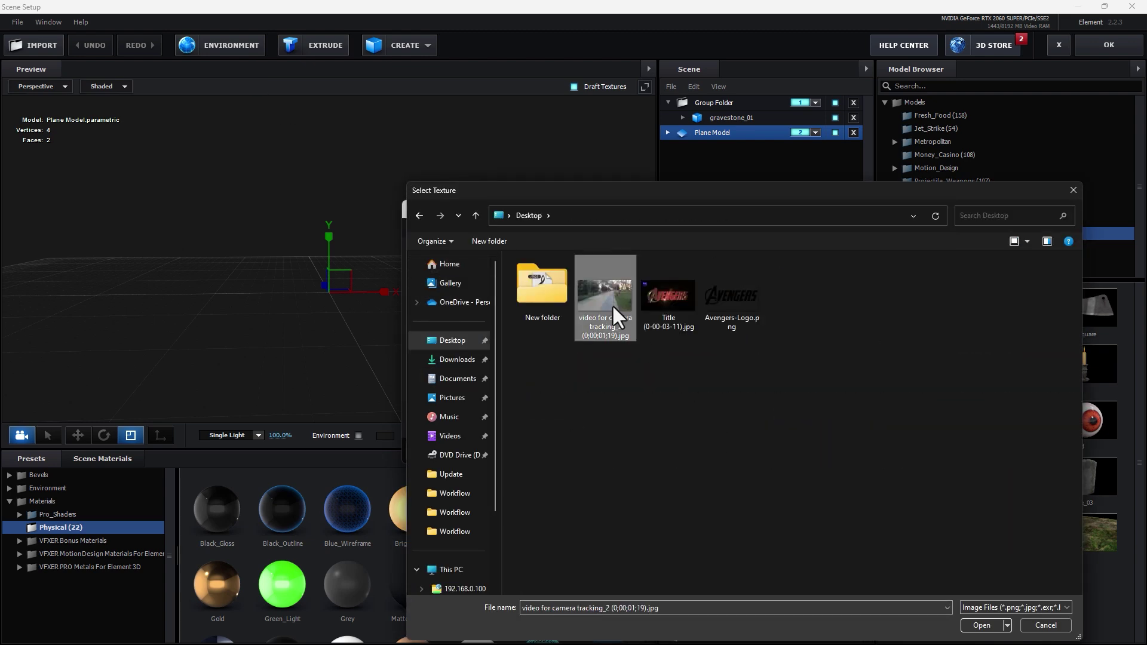
left_click(981, 625)
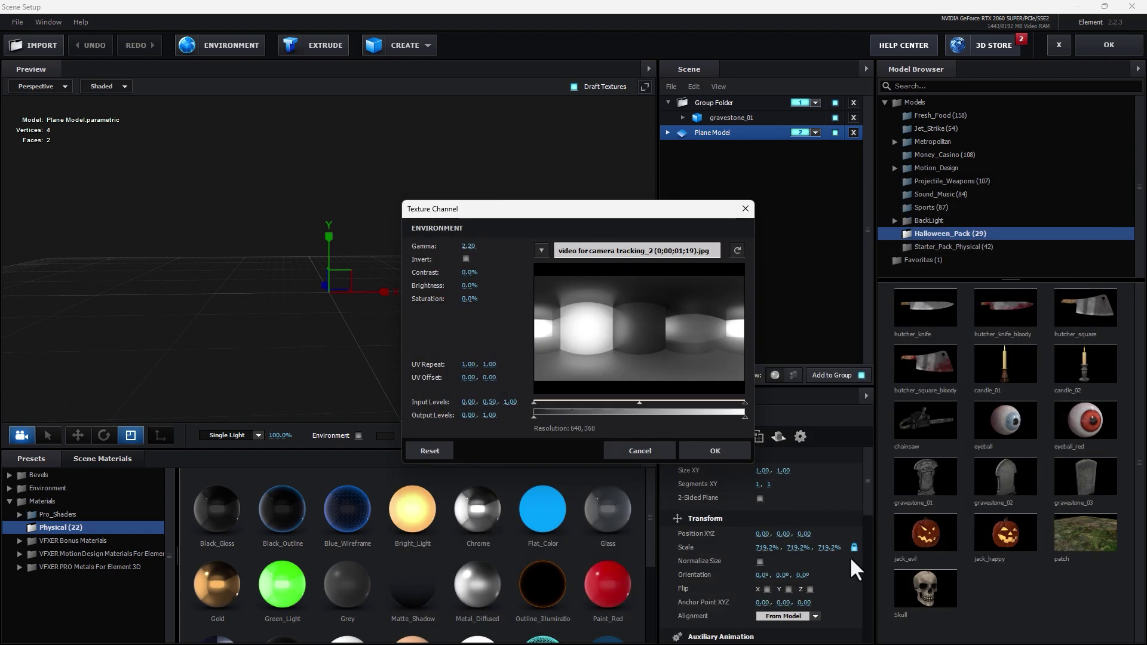
left_click(714, 450)
left_click(1109, 44)
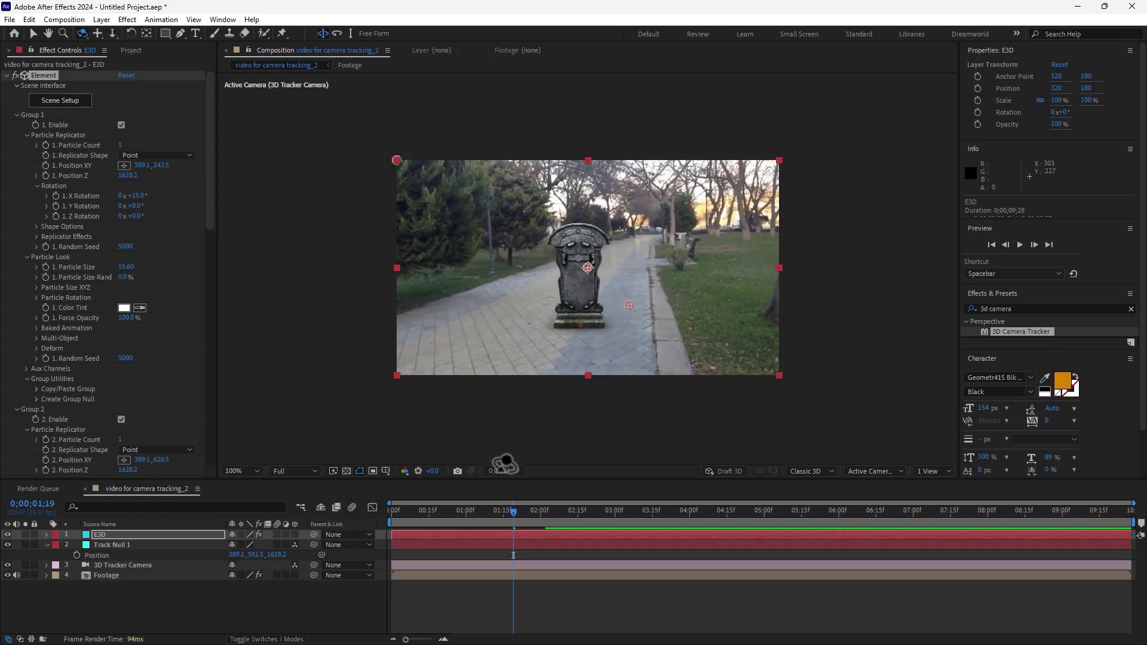
left_click_drag(505, 519, 373, 522)
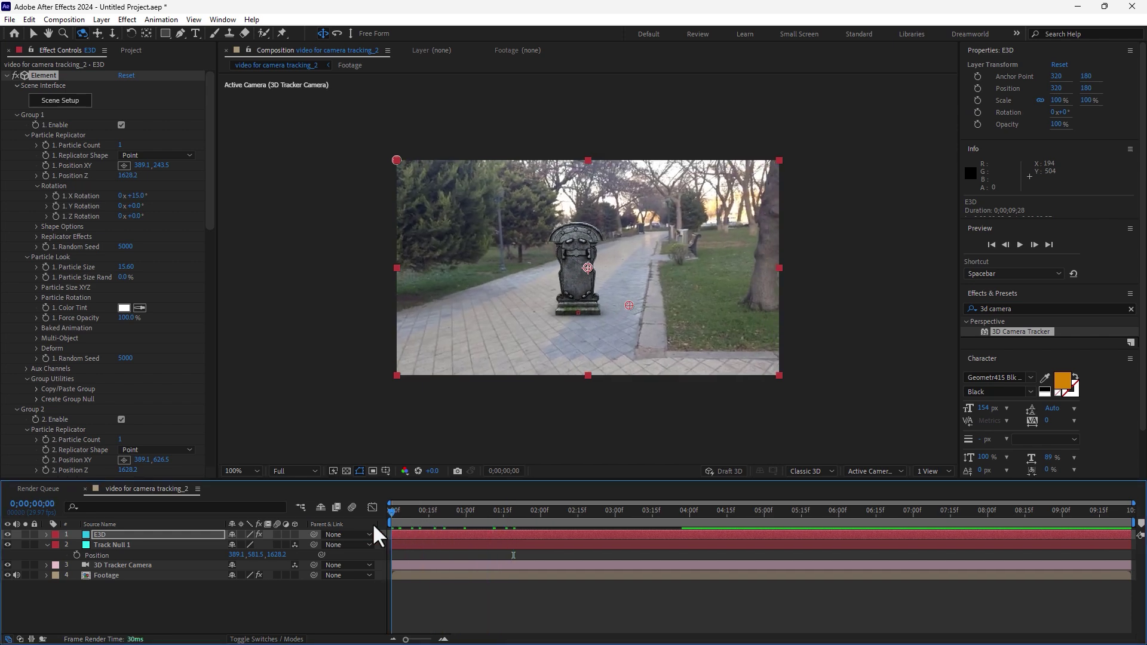
key("space")
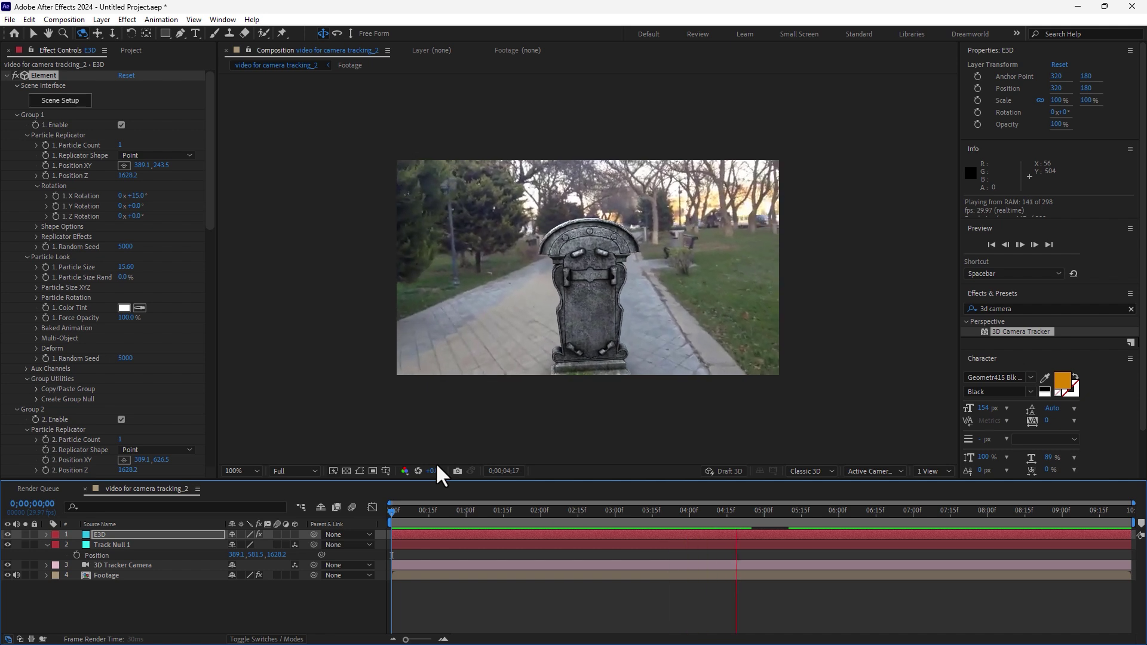
key("space")
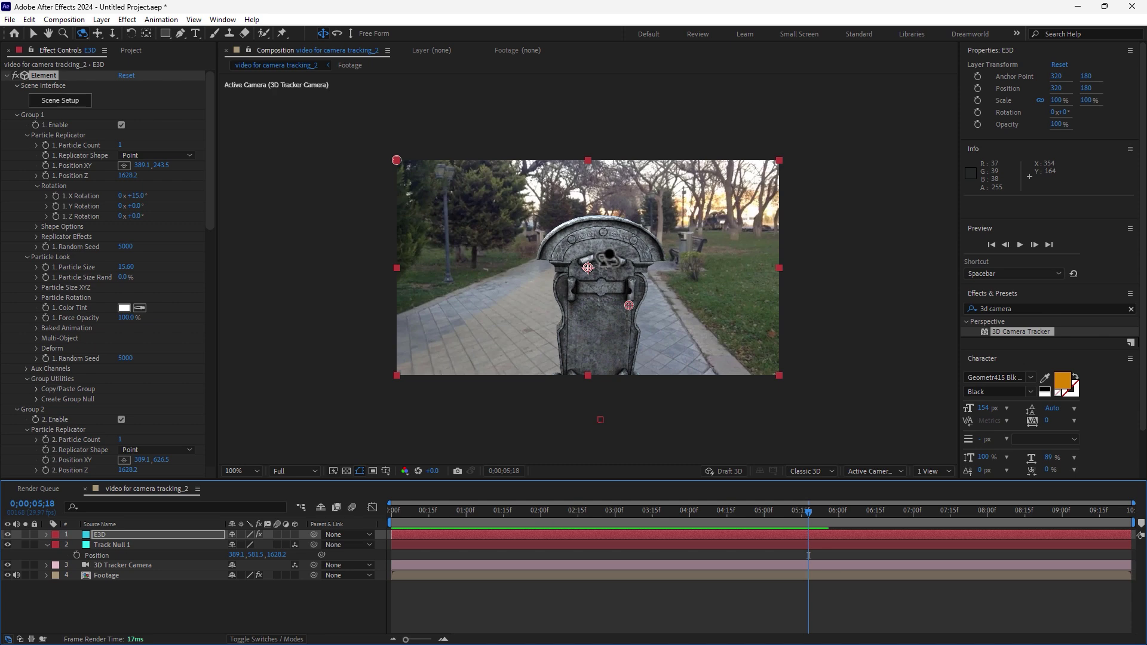
Scrub the additional light's rotation to 55° on Y and -2° on Z, keeping X at 114°
left_click_drag(207, 202, 210, 387)
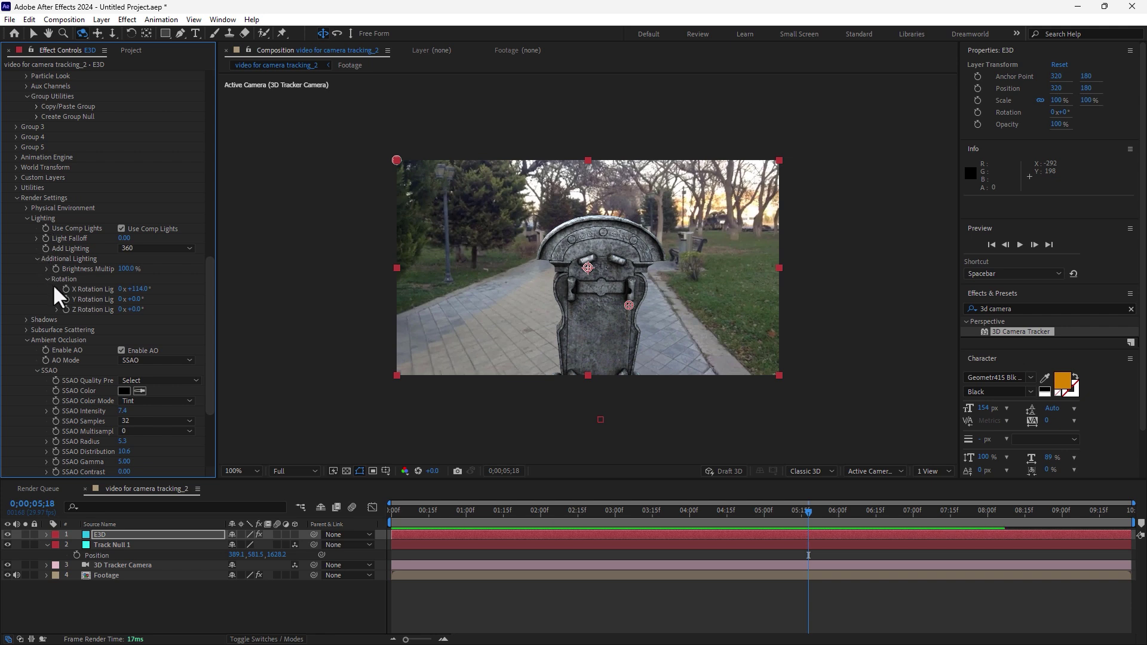
left_click_drag(134, 300, 170, 303)
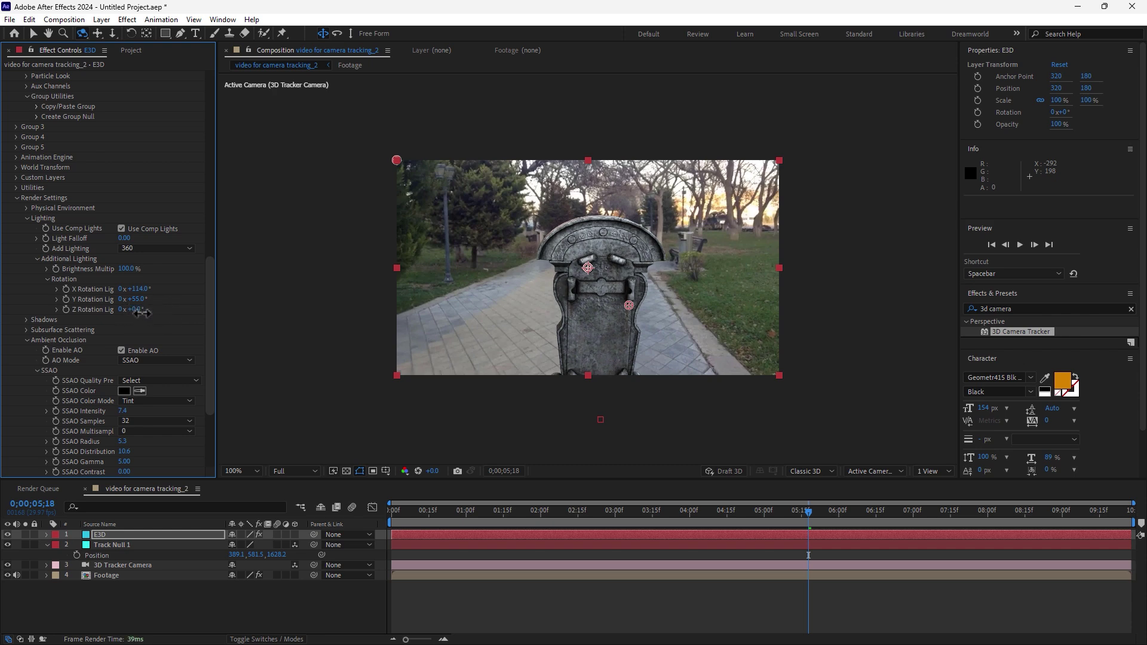
left_click_drag(143, 313, 135, 313)
left_click_drag(490, 515, 391, 512)
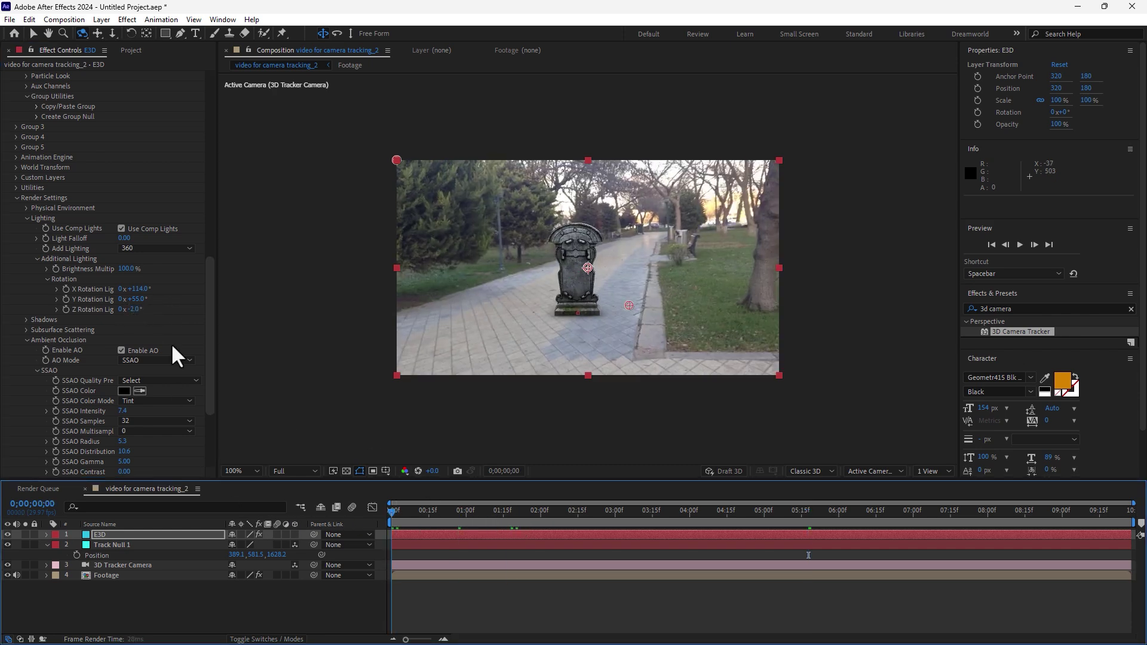
left_click_drag(206, 277, 199, 365)
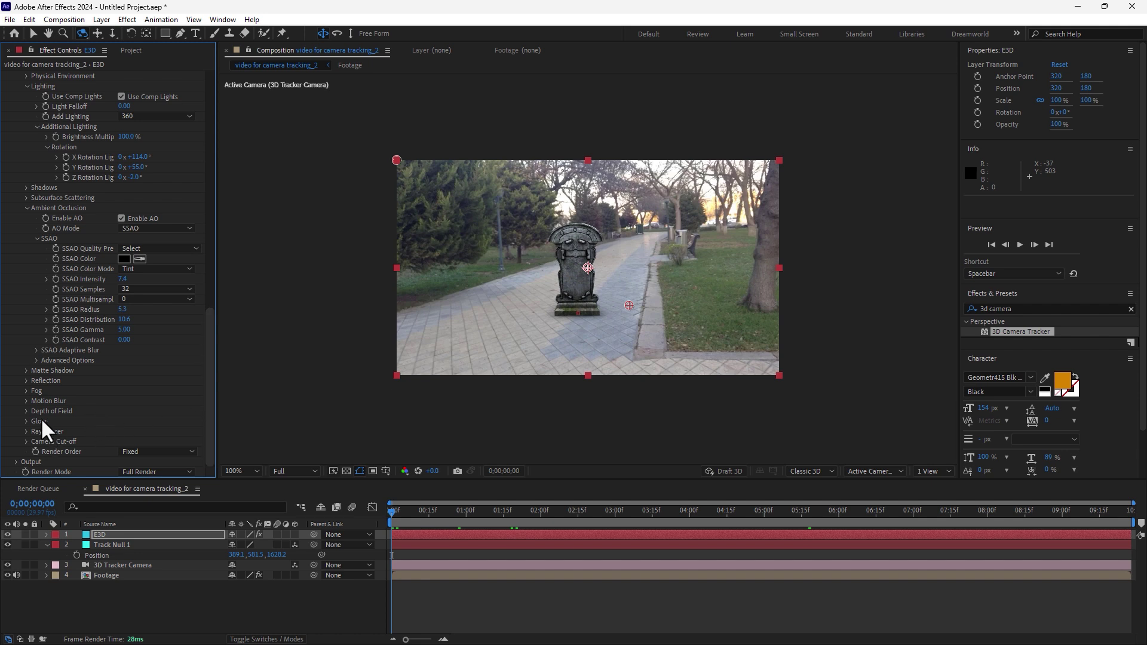
Set the Element effect's Motion Blur to On and scrub the timeline to check the gravestone
left_click(26, 402)
left_click(159, 411)
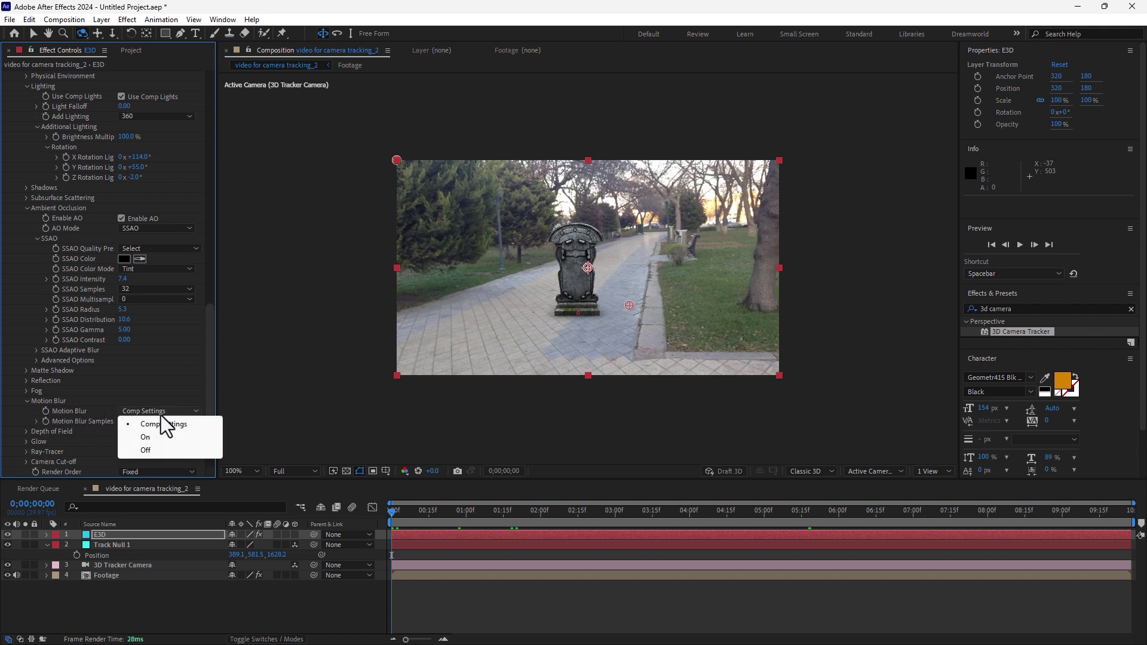
left_click(160, 436)
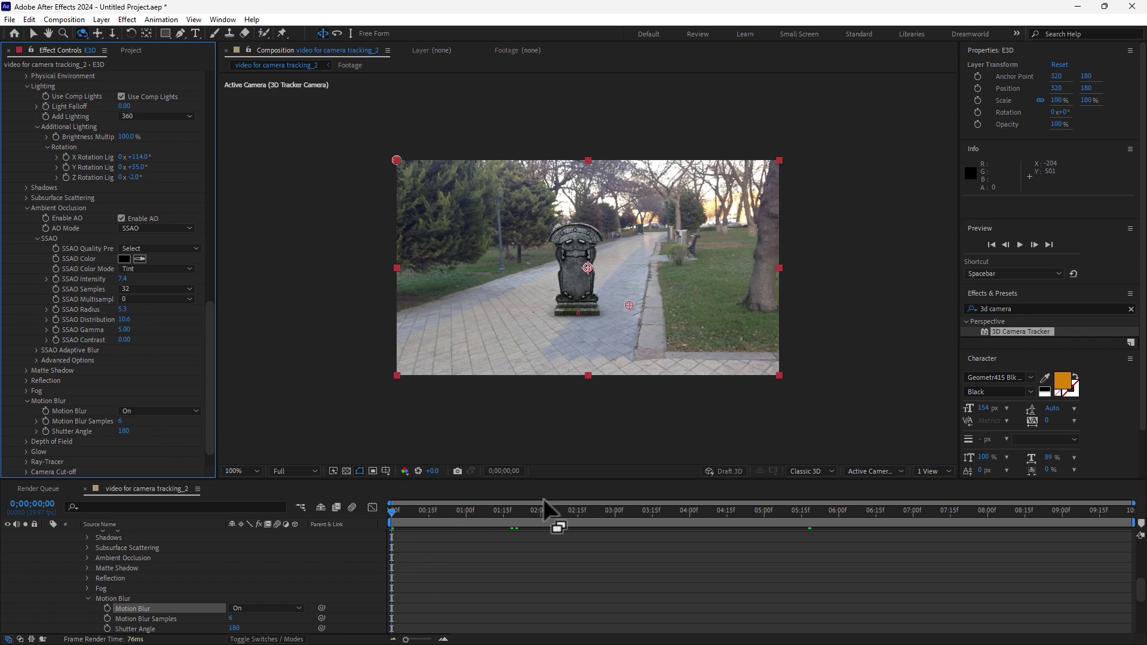
left_click_drag(469, 519, 1047, 532)
left_click_drag(931, 548, 329, 547)
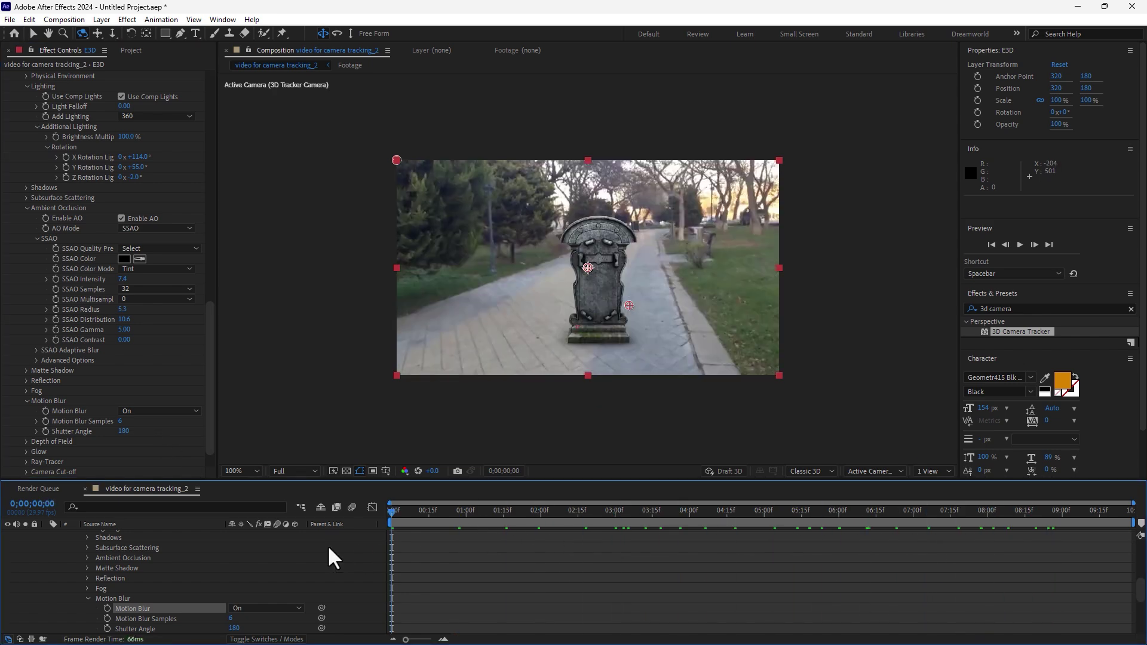
key("space")
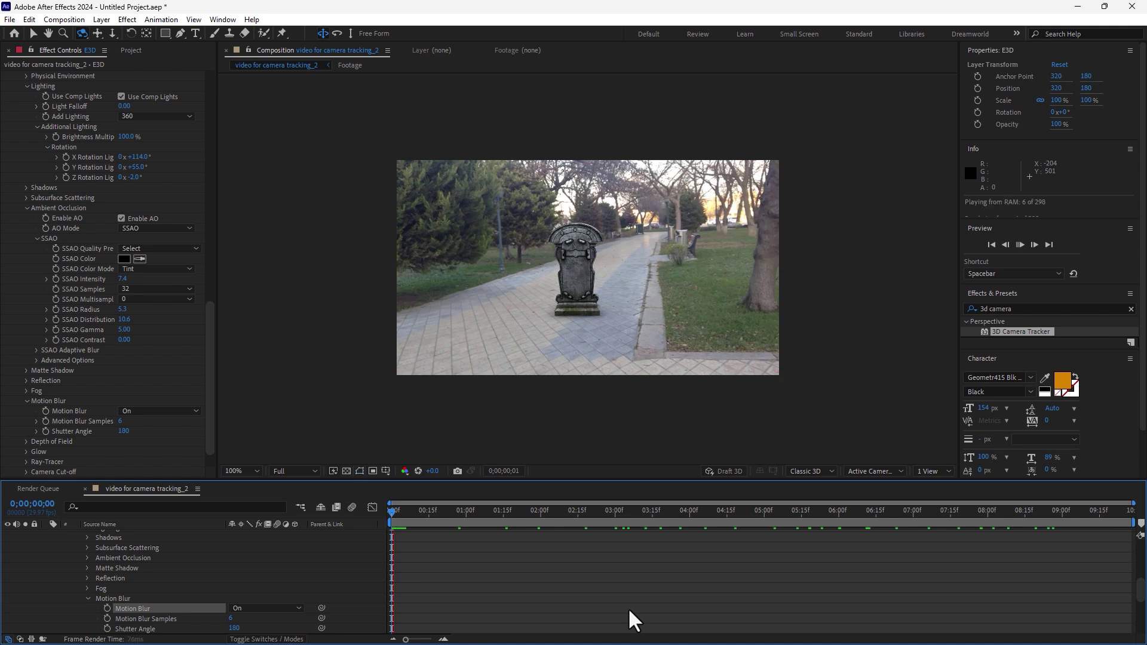